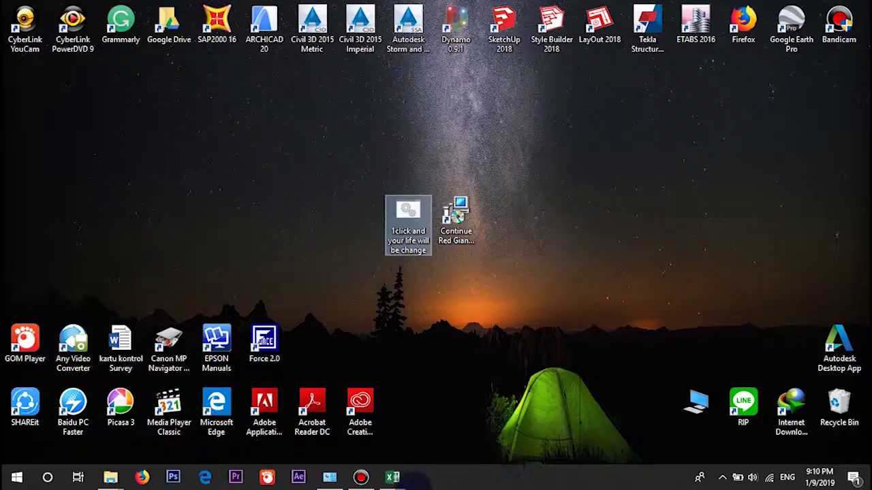
Restore the Data Keseluruhan Excel workbook window from its taskbar preview
{"action": "mouse_move", "coordinate": [408, 478]}
{"action": "left_click", "coordinate": [394, 446]}
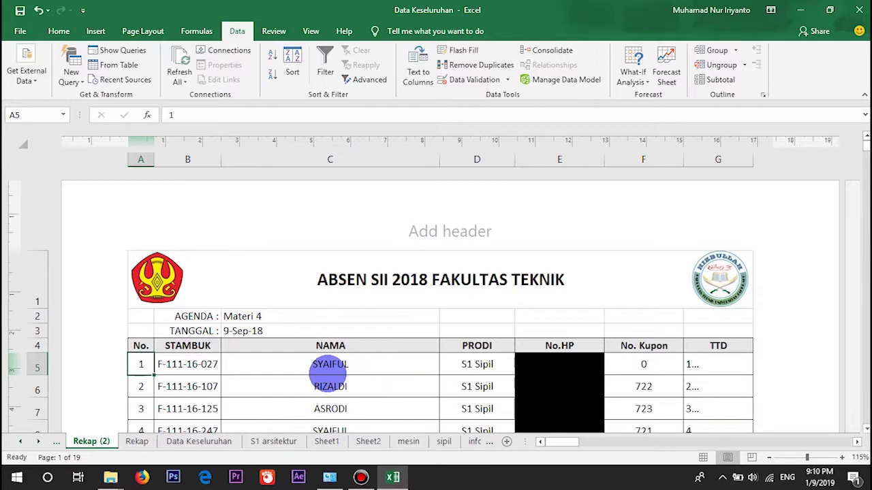
{"action": "left_click", "coordinate": [330, 366]}
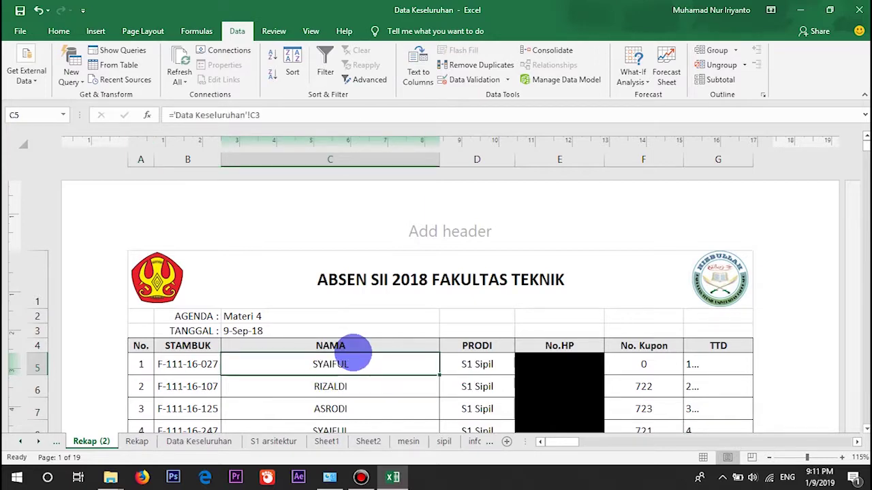
{"action": "scroll", "coordinate": [356, 351], "scroll_direction": "down", "scroll_amount": 3, "text": "ctrl"}
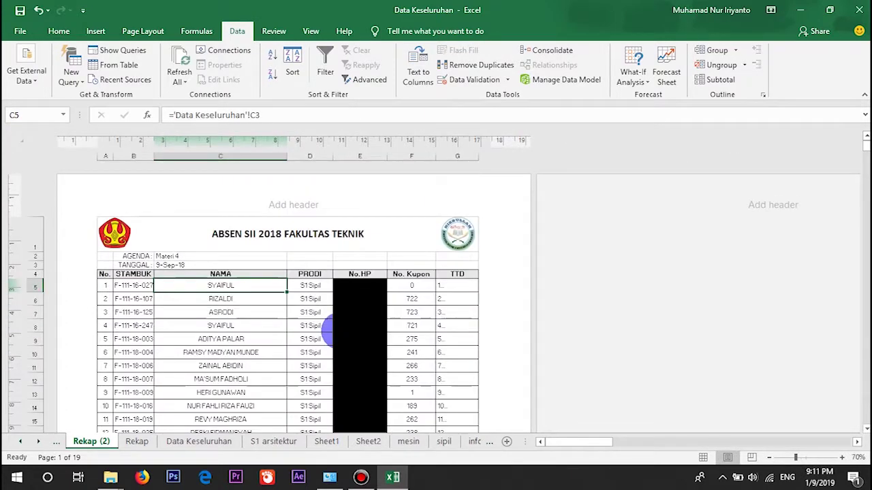
{"action": "scroll", "coordinate": [330, 332], "scroll_direction": "down", "scroll_amount": 1, "text": "ctrl"}
{"action": "left_click", "coordinate": [193, 221]}
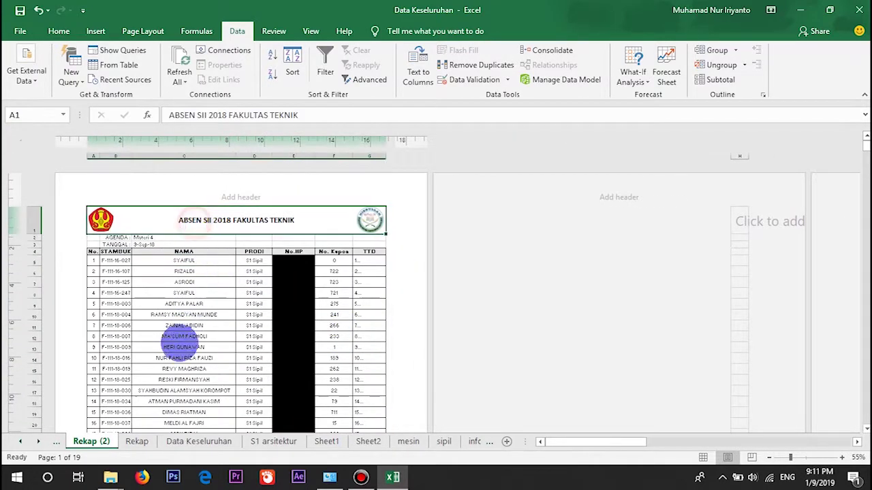
{"action": "scroll", "coordinate": [184, 336], "scroll_direction": "down", "scroll_amount": 5}
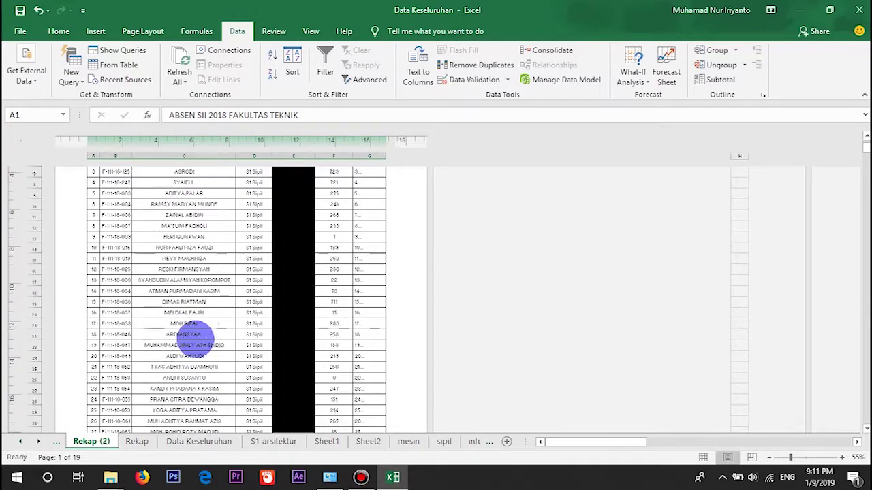
{"action": "scroll", "coordinate": [194, 335], "scroll_direction": "up", "scroll_amount": 5}
{"action": "scroll", "coordinate": [194, 335], "scroll_direction": "down", "scroll_amount": 20}
{"action": "scroll", "coordinate": [195, 338], "scroll_direction": "down", "scroll_amount": 20}
{"action": "scroll", "coordinate": [196, 344], "scroll_direction": "down", "scroll_amount": 20}
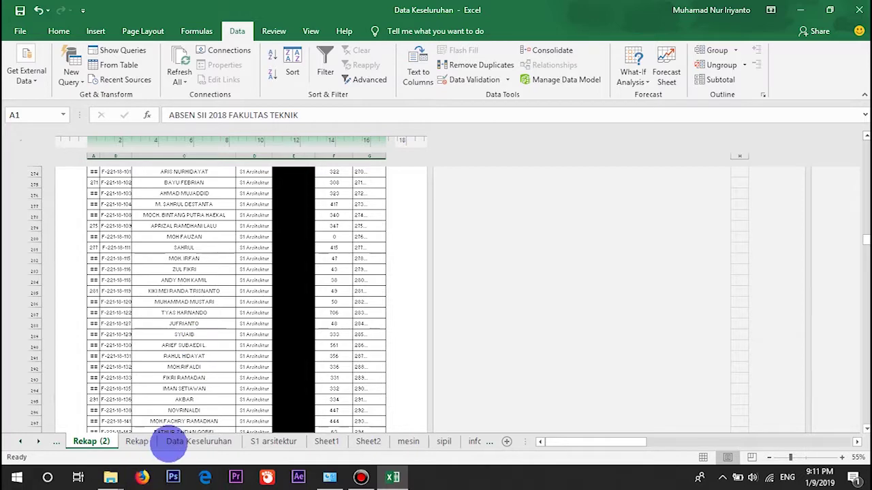
{"action": "left_click", "coordinate": [198, 442]}
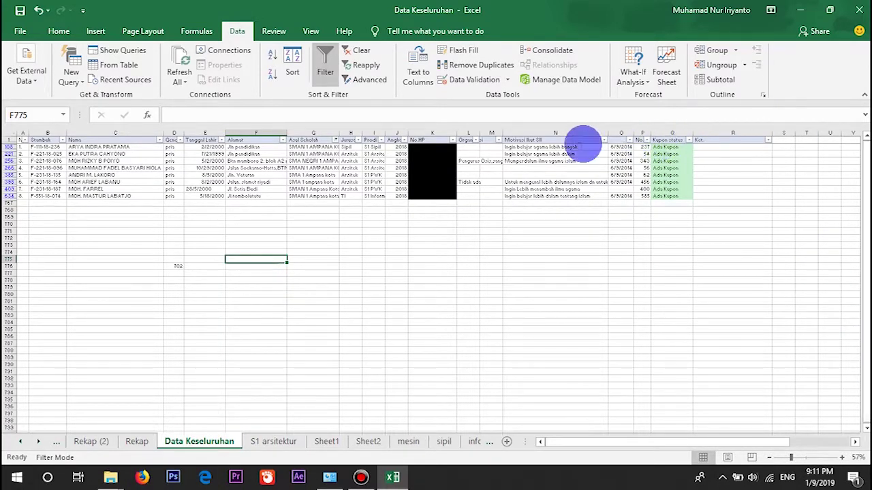
Clear the Asal Sekolah filter to include every school, then turn filtering off
{"action": "left_click", "coordinate": [335, 139]}
{"action": "left_click", "coordinate": [205, 262]}
{"action": "left_click", "coordinate": [256, 380]}
{"action": "left_click", "coordinate": [351, 250]}
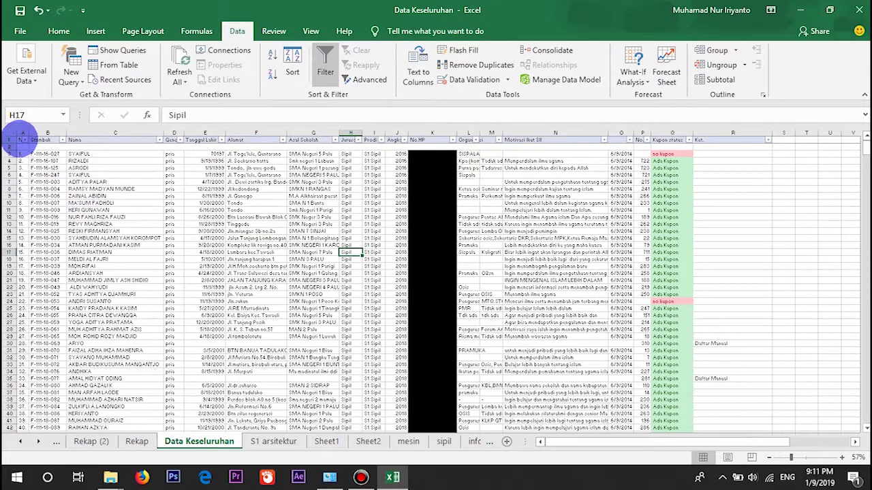
{"action": "left_click_drag", "start_coordinate": [23, 139], "coordinate": [769, 139]}
{"action": "left_click", "coordinate": [337, 60]}
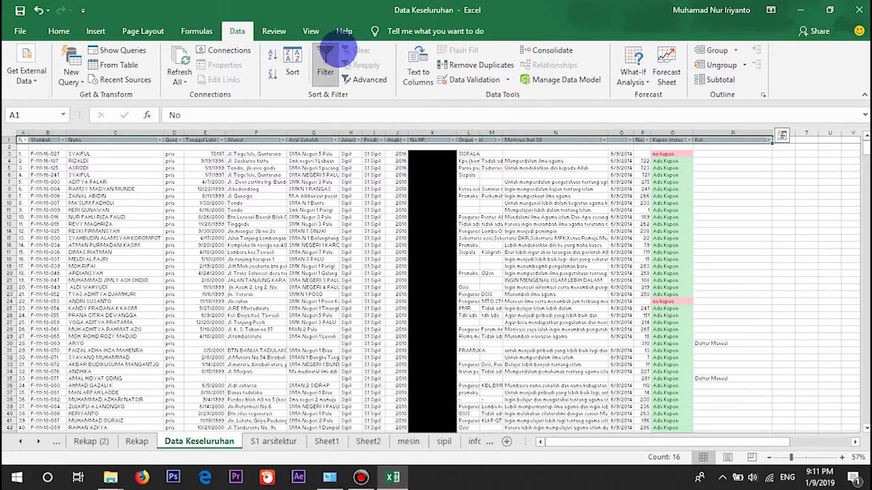
{"action": "left_click", "coordinate": [621, 224]}
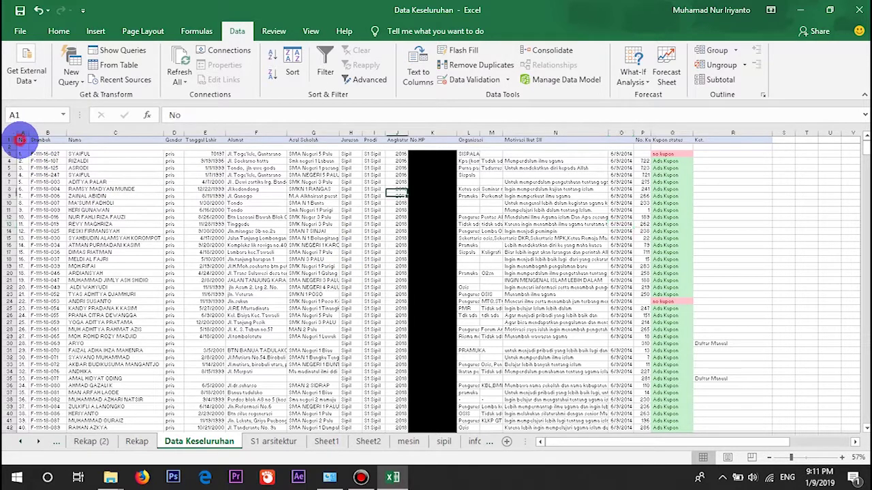
Select the whole table from A1 to R765
{"action": "left_click_drag", "start_coordinate": [21, 140], "coordinate": [762, 141]}
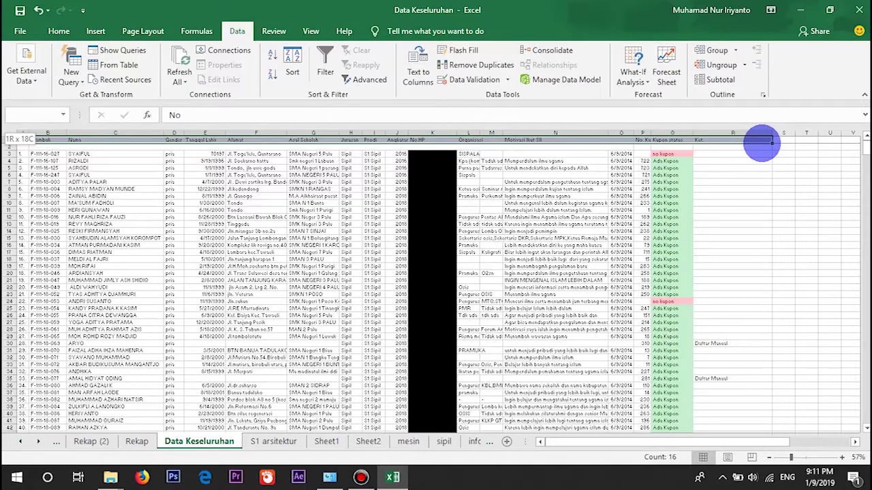
{"action": "left_click_drag", "start_coordinate": [761, 141], "coordinate": [771, 425]}
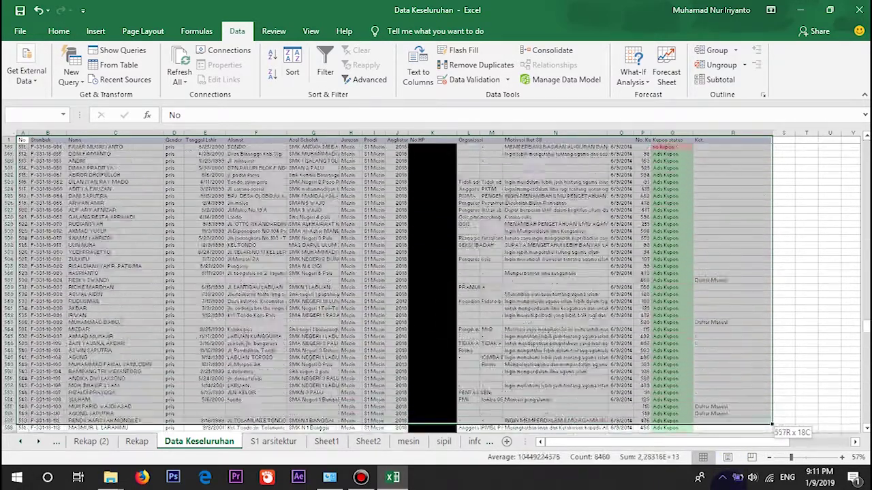
{"action": "mouse_move", "coordinate": [772, 425]}
{"action": "left_mouse_down"}
{"action": "mouse_move", "coordinate": [735, 367]}
{"action": "mouse_move", "coordinate": [743, 373]}
{"action": "left_mouse_up"}
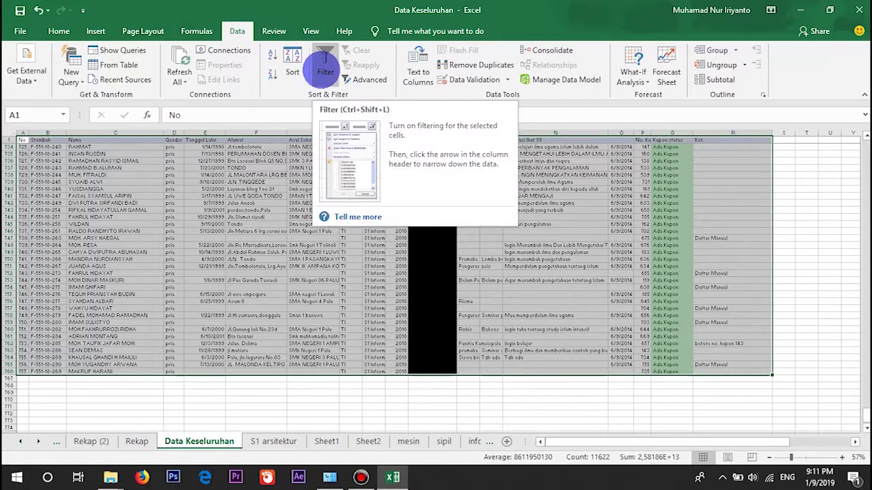
Turn on filtering for the selected table and check the Kupon status formula
{"action": "left_click", "coordinate": [324, 72]}
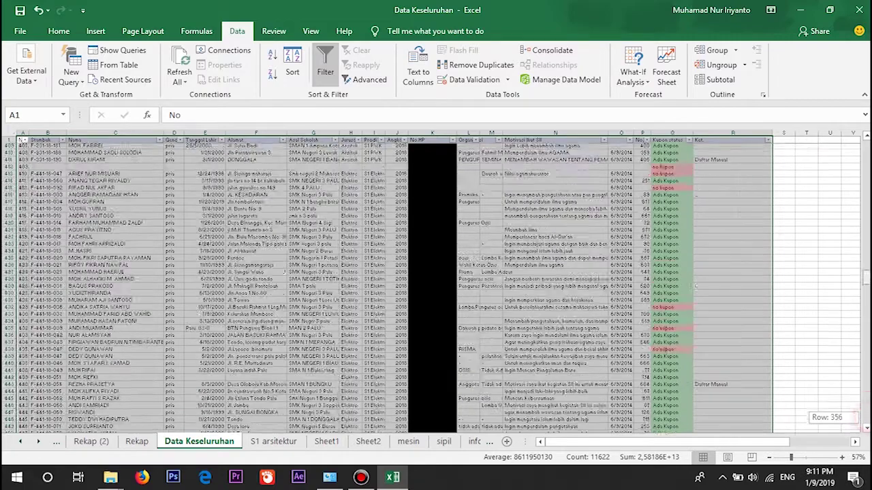
{"action": "left_click_drag", "start_coordinate": [862, 417], "coordinate": [863, 146]}
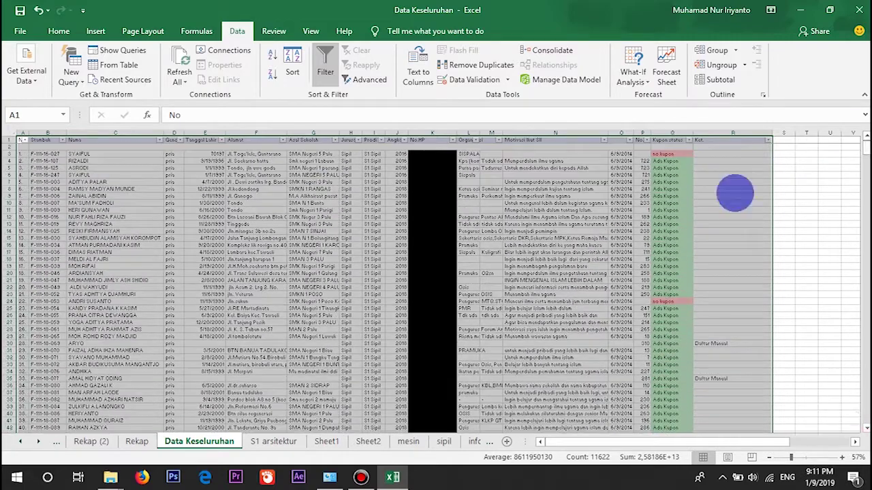
{"action": "left_click", "coordinate": [672, 189]}
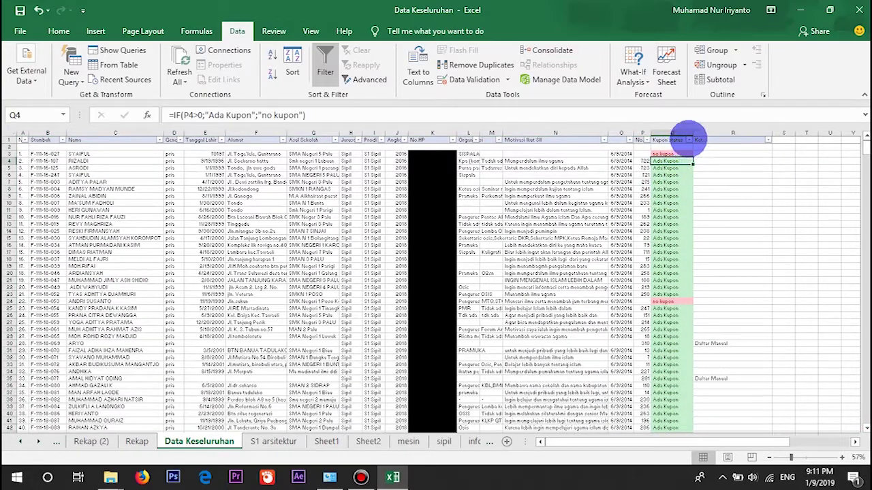
Filter Kupon status to 'no kupon' only, leaving 54 of 765 records
{"action": "left_click", "coordinate": [688, 139]}
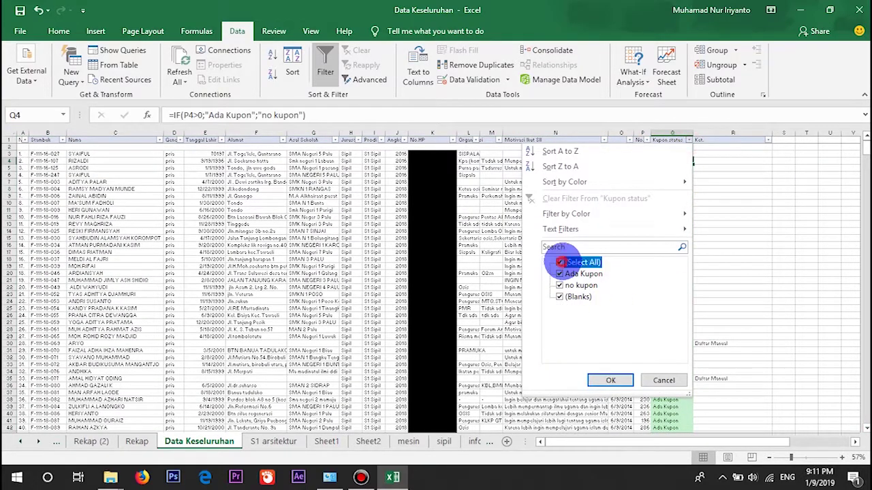
{"action": "left_click", "coordinate": [560, 262]}
{"action": "left_click", "coordinate": [559, 274]}
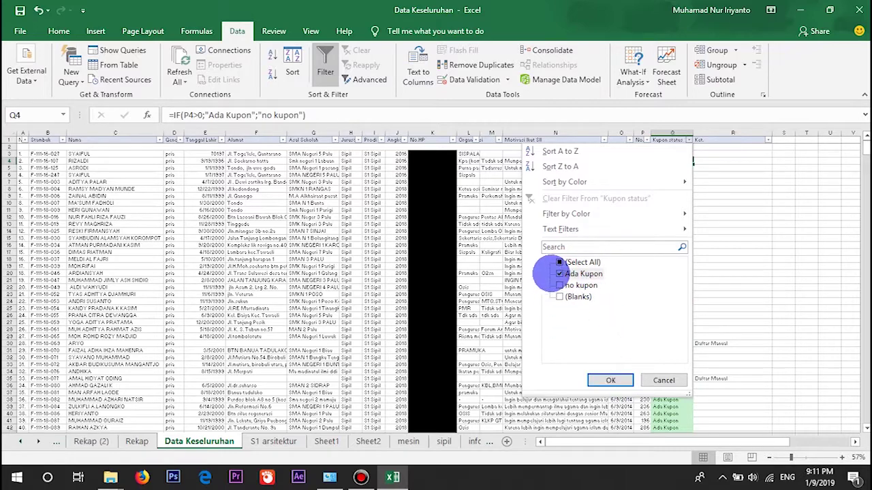
{"action": "left_click", "coordinate": [559, 273]}
{"action": "left_click", "coordinate": [610, 380]}
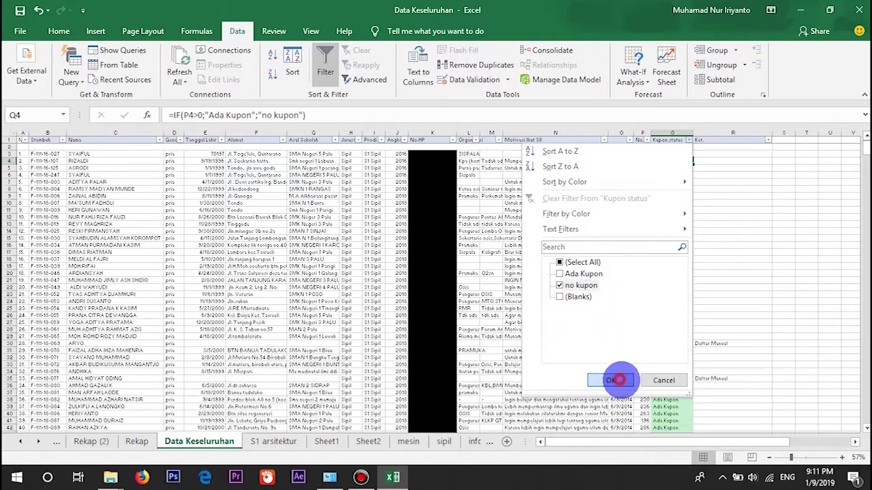
{"action": "left_click", "coordinate": [565, 233]}
{"action": "scroll", "coordinate": [399, 233], "scroll_direction": "down", "scroll_amount": 3}
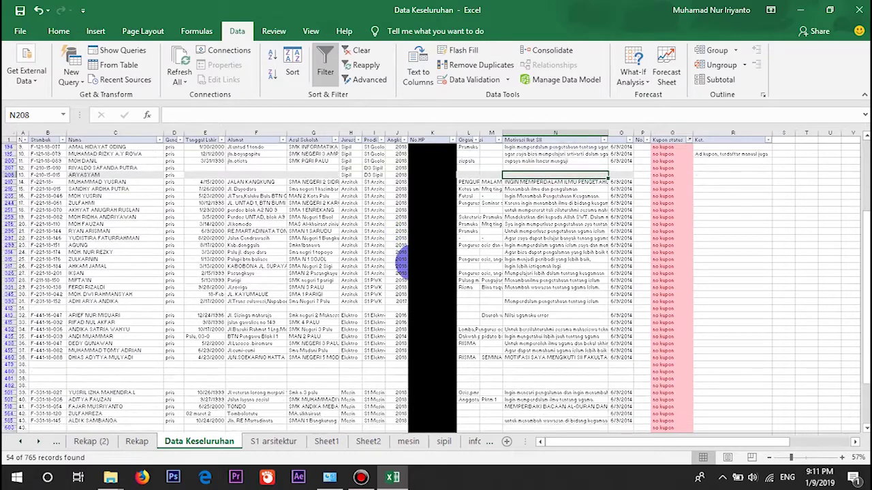
{"action": "scroll", "coordinate": [402, 262], "scroll_direction": "up", "scroll_amount": 3}
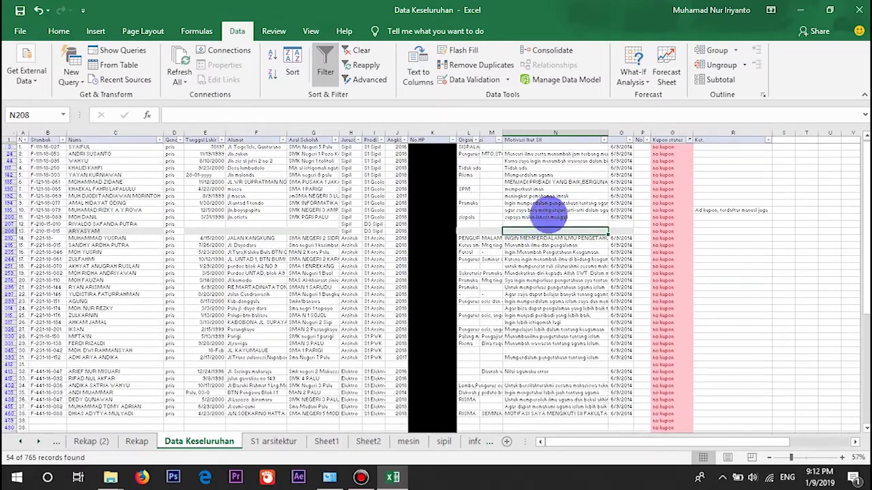
{"action": "left_click", "coordinate": [550, 216]}
Switch to the Rekap (2) attendance sheet and return to the top of the table
{"action": "left_click", "coordinate": [206, 238]}
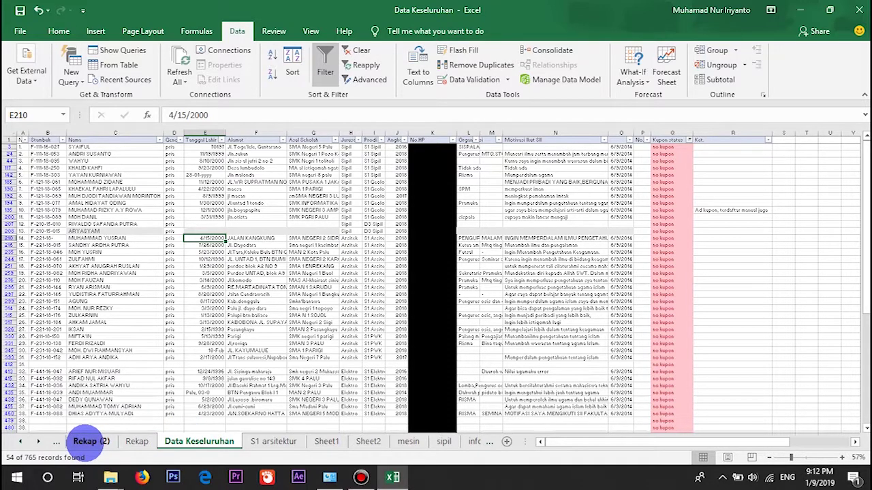
{"action": "left_click", "coordinate": [91, 441]}
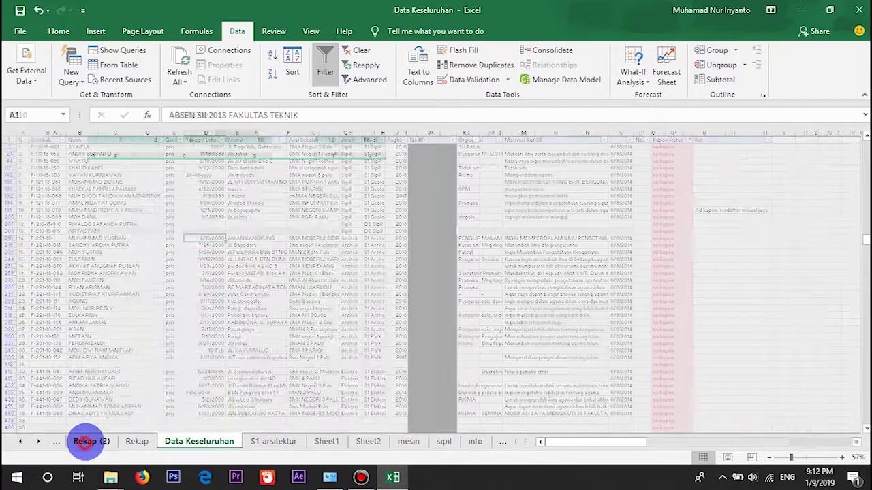
{"action": "scroll", "coordinate": [183, 246], "scroll_direction": "up", "scroll_amount": 10}
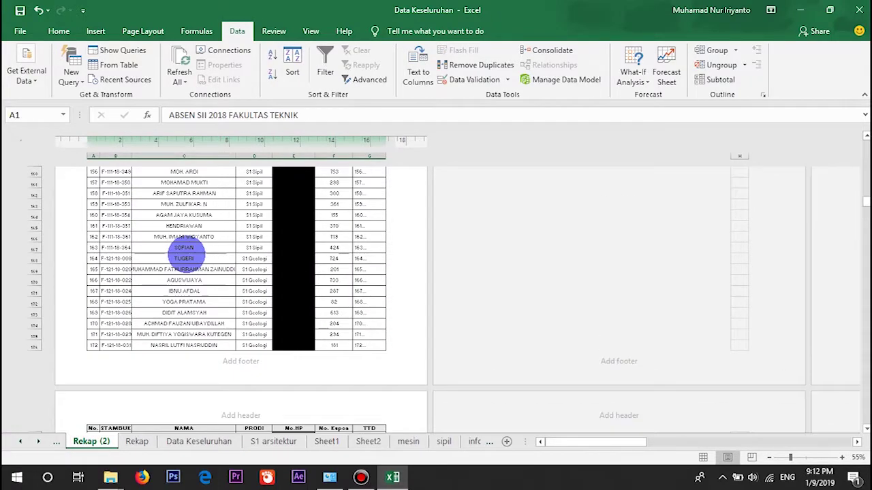
{"action": "scroll", "coordinate": [340, 233], "scroll_direction": "up", "scroll_amount": 4}
{"action": "scroll", "coordinate": [334, 235], "scroll_direction": "up", "scroll_amount": 3}
{"action": "scroll", "coordinate": [334, 232], "scroll_direction": "up", "scroll_amount": 3}
{"action": "left_click", "coordinate": [135, 259]}
{"action": "left_click_drag", "start_coordinate": [129, 282], "coordinate": [184, 282]}
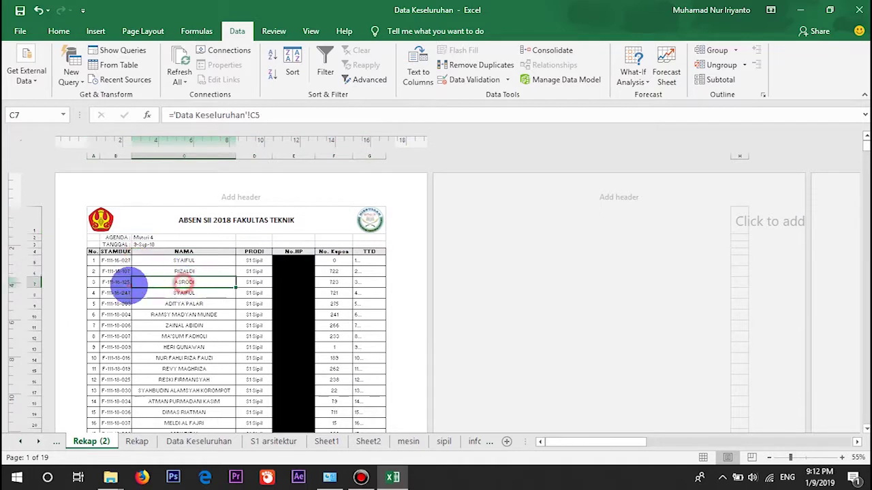
{"action": "left_click", "coordinate": [309, 251]}
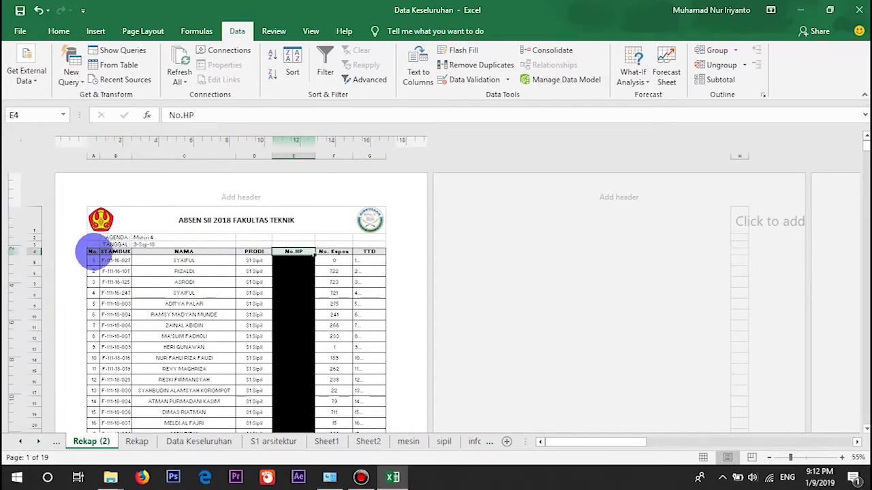
Select headers A4:G4 down to row 812 and turn on filtering
{"action": "left_click_drag", "start_coordinate": [92, 252], "coordinate": [374, 253]}
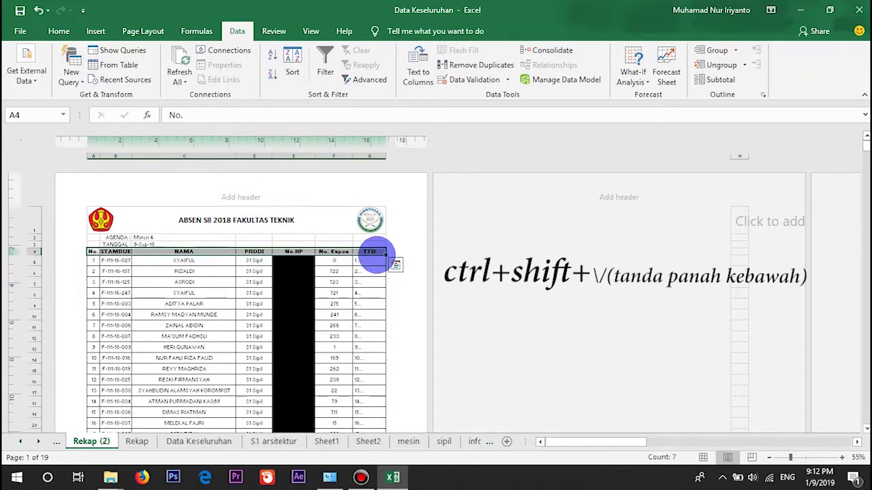
{"action": "key", "text": "ctrl+shift+Down"}
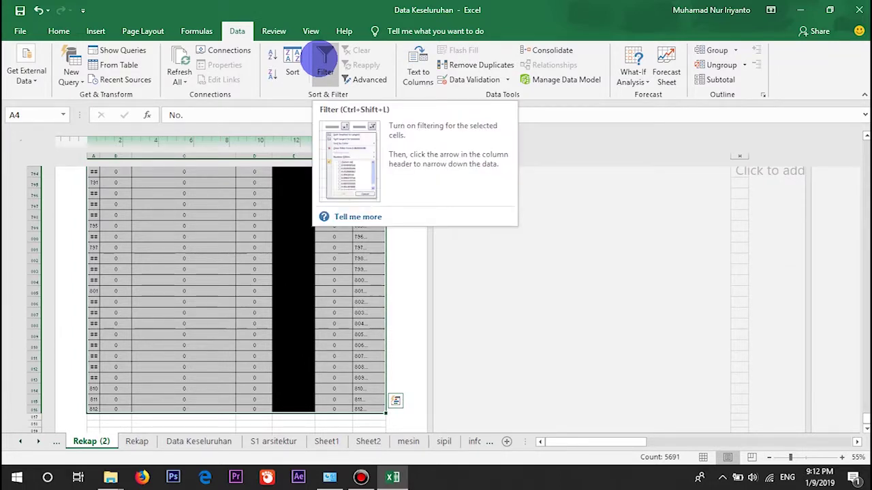
{"action": "left_click", "coordinate": [325, 59]}
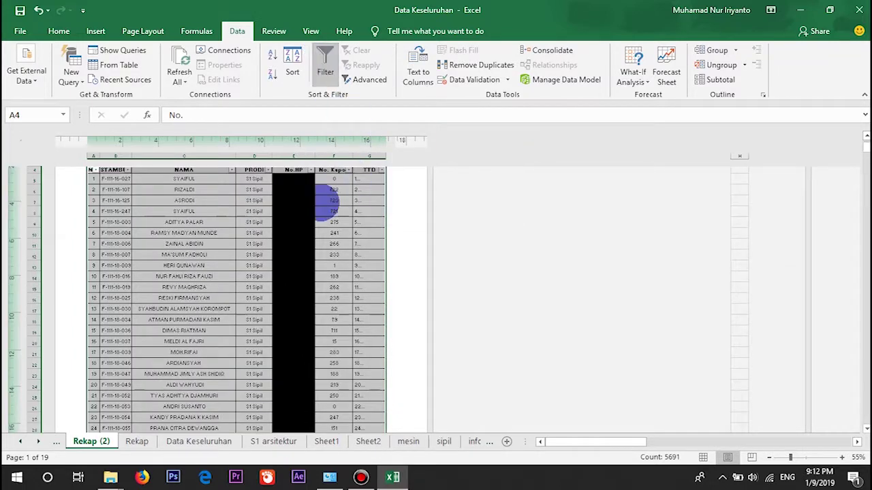
{"action": "left_click", "coordinate": [334, 178]}
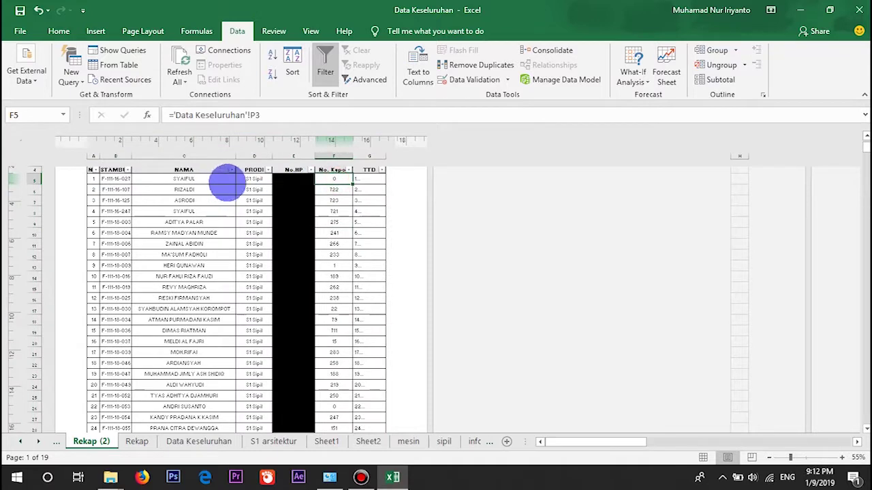
{"action": "scroll", "coordinate": [167, 232], "scroll_direction": "up", "scroll_amount": 2}
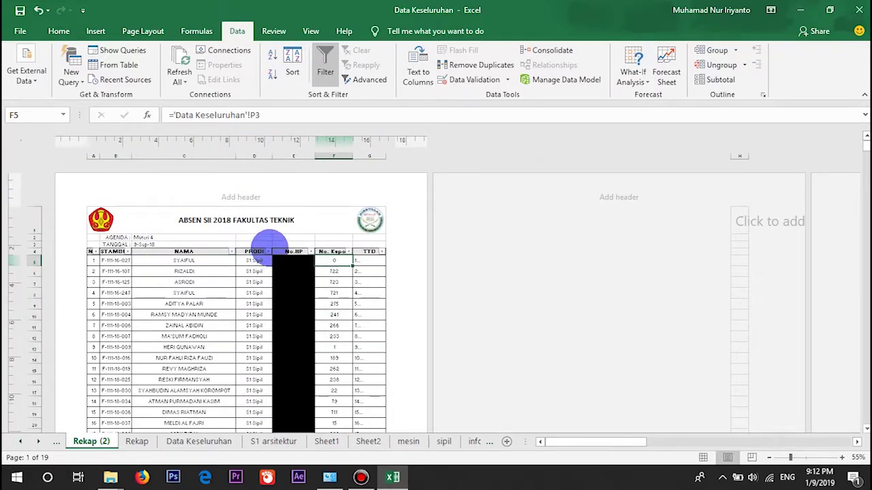
{"action": "left_click", "coordinate": [267, 251]}
Filter PRODI to D3 Sipil only and inspect the SUBTOTAL numbering
{"action": "left_click", "coordinate": [137, 142]}
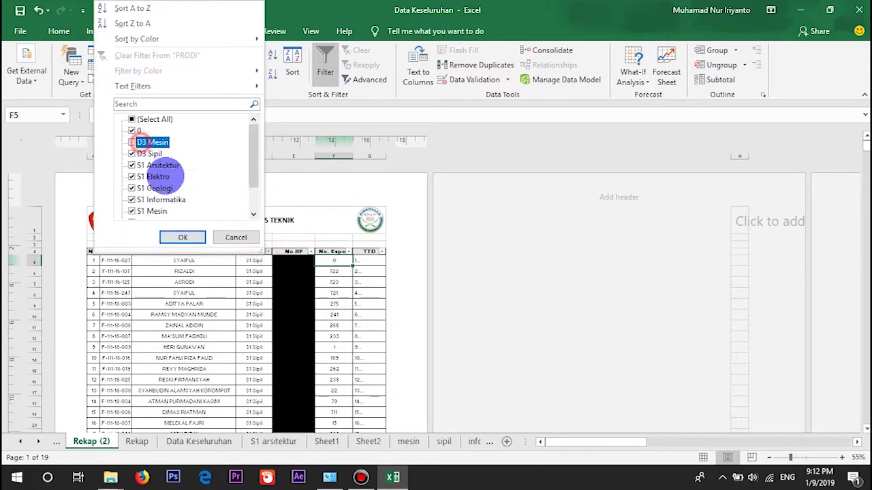
{"action": "left_click", "coordinate": [131, 119]}
{"action": "left_click", "coordinate": [131, 119]}
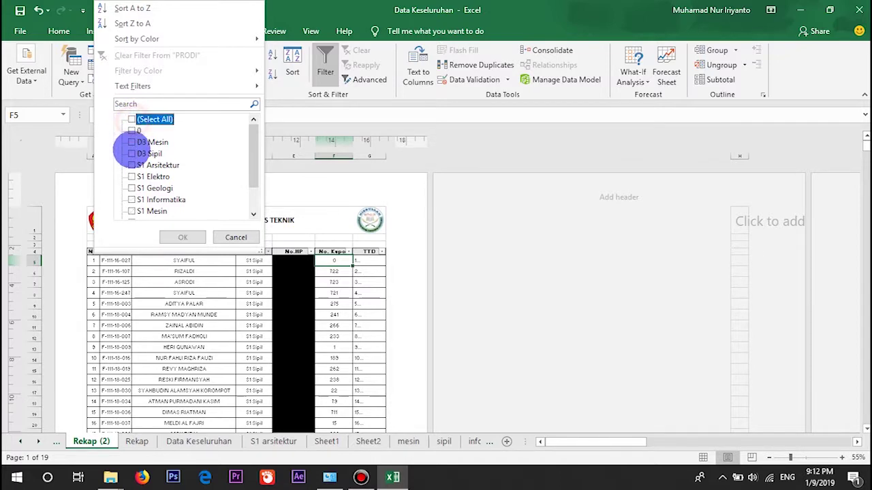
{"action": "left_click", "coordinate": [132, 154]}
{"action": "left_click", "coordinate": [183, 237]}
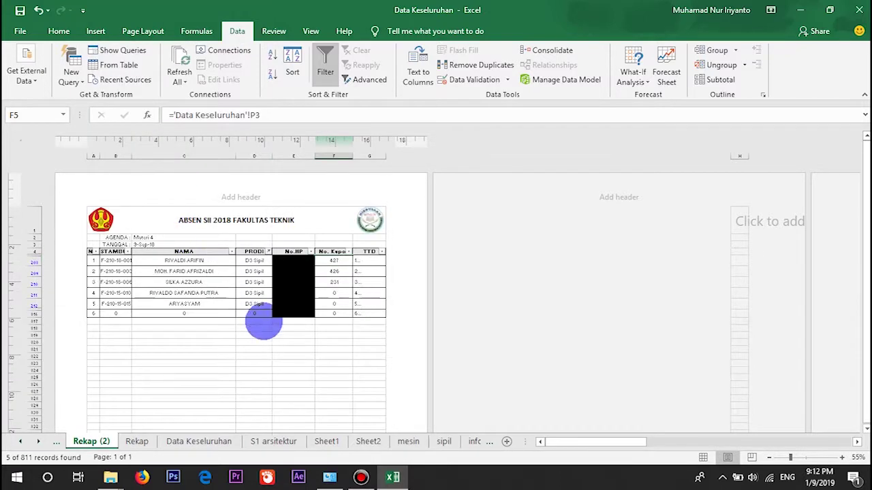
{"action": "left_click", "coordinate": [84, 293]}
{"action": "left_click", "coordinate": [91, 271]}
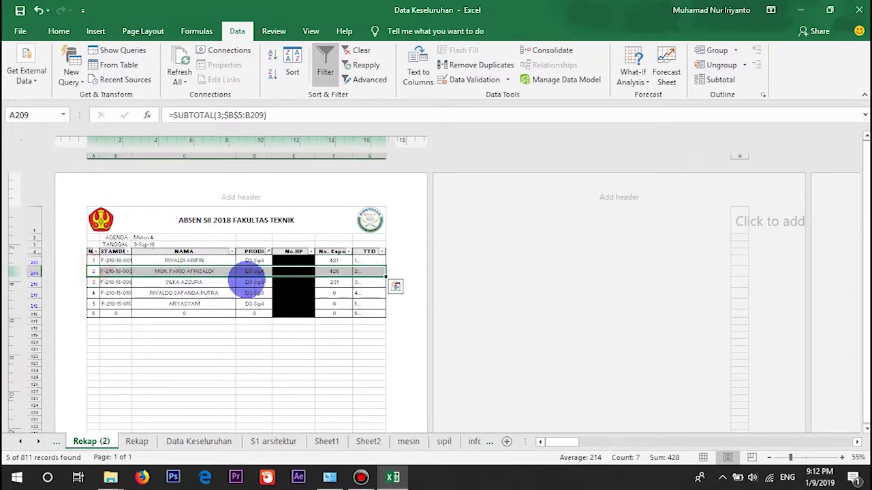
{"action": "scroll", "coordinate": [263, 296], "scroll_direction": "down", "scroll_amount": 3}
{"action": "left_click", "coordinate": [253, 295]}
{"action": "scroll", "coordinate": [234, 288], "scroll_direction": "up", "scroll_amount": 3}
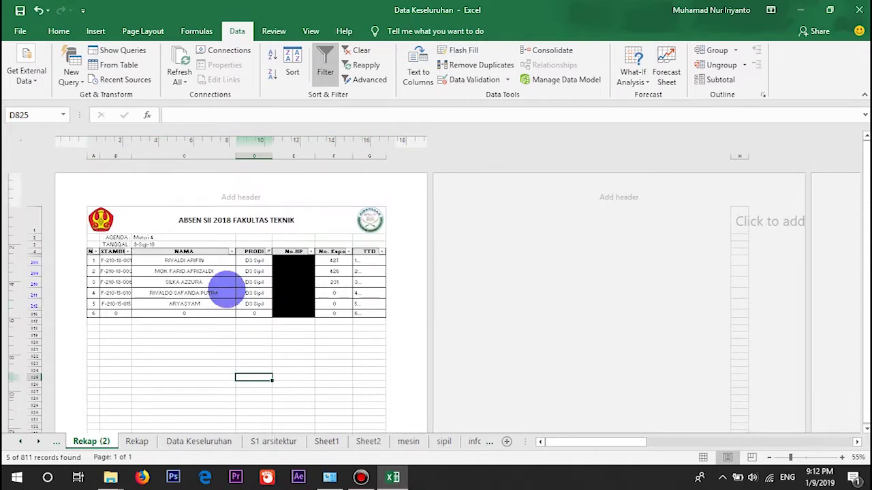
Switch the PRODI filter to S1 Elektro, showing 66 of 811 records
{"action": "left_click", "coordinate": [268, 251]}
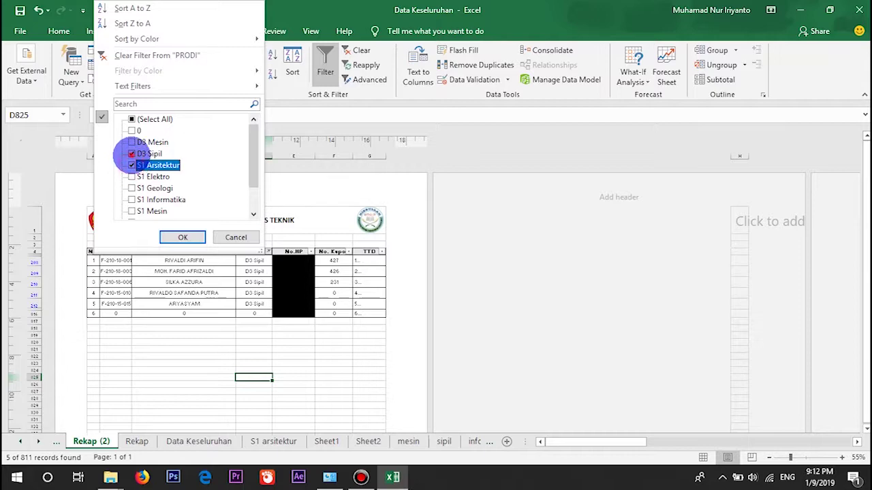
{"action": "left_click", "coordinate": [132, 176]}
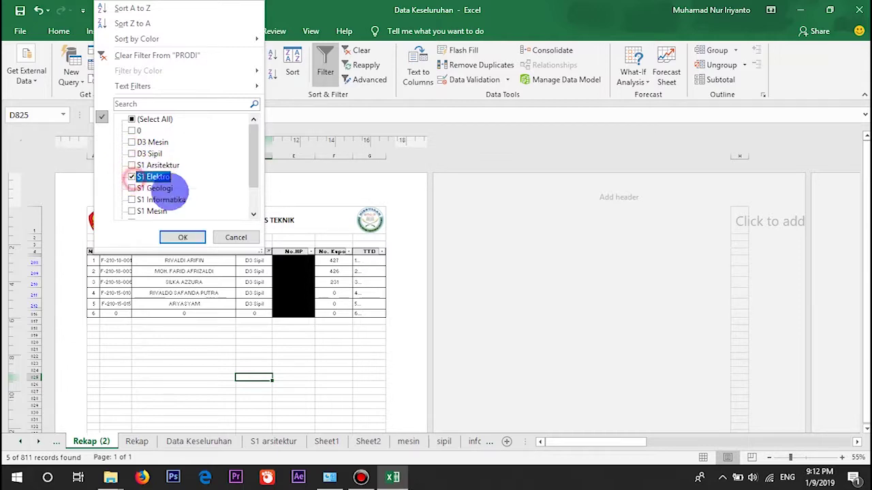
{"action": "left_click", "coordinate": [182, 237]}
{"action": "scroll", "coordinate": [244, 289], "scroll_direction": "down", "scroll_amount": 3}
{"action": "scroll", "coordinate": [240, 289], "scroll_direction": "down", "scroll_amount": 5}
{"action": "scroll", "coordinate": [242, 287], "scroll_direction": "down", "scroll_amount": 5}
{"action": "scroll", "coordinate": [241, 286], "scroll_direction": "up", "scroll_amount": 5}
{"action": "scroll", "coordinate": [244, 286], "scroll_direction": "up", "scroll_amount": 6}
{"action": "scroll", "coordinate": [244, 287], "scroll_direction": "up", "scroll_amount": 2}
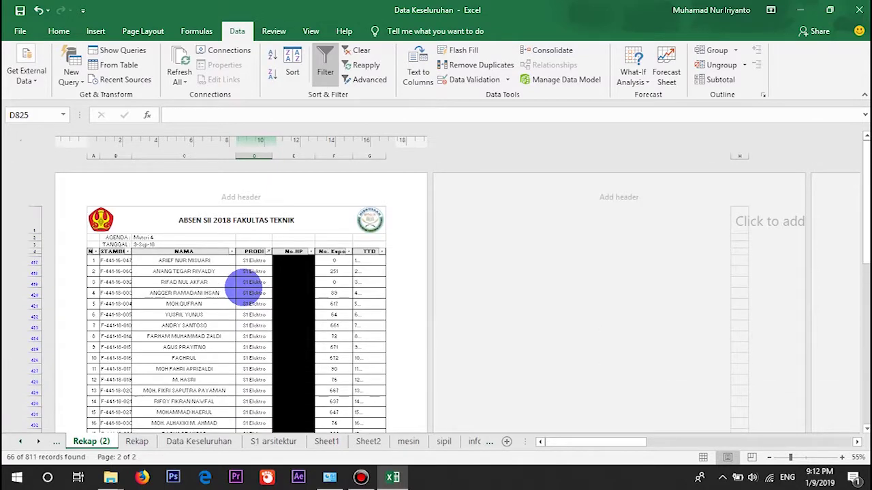
{"action": "scroll", "coordinate": [244, 286], "scroll_direction": "down", "scroll_amount": 8}
{"action": "scroll", "coordinate": [244, 287], "scroll_direction": "down", "scroll_amount": 5}
{"action": "scroll", "coordinate": [244, 286], "scroll_direction": "down", "scroll_amount": 3}
{"action": "scroll", "coordinate": [244, 287], "scroll_direction": "up", "scroll_amount": 3}
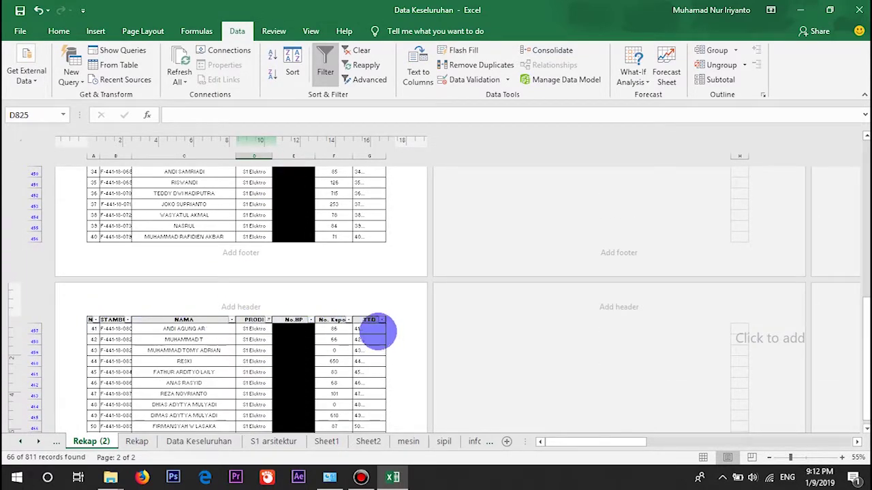
{"action": "scroll", "coordinate": [376, 331], "scroll_direction": "up", "scroll_amount": 6}
{"action": "scroll", "coordinate": [276, 310], "scroll_direction": "up", "scroll_amount": 6}
{"action": "left_click", "coordinate": [126, 305]}
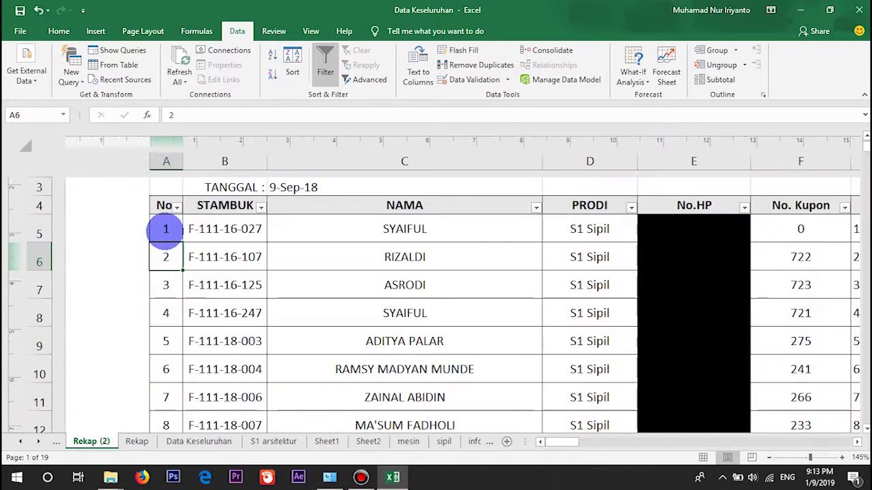
Fill the No column with a plain 1–812 series by dragging A5:A6 down to row 816
{"action": "left_click", "coordinate": [158, 253]}
{"action": "left_click", "coordinate": [174, 286]}
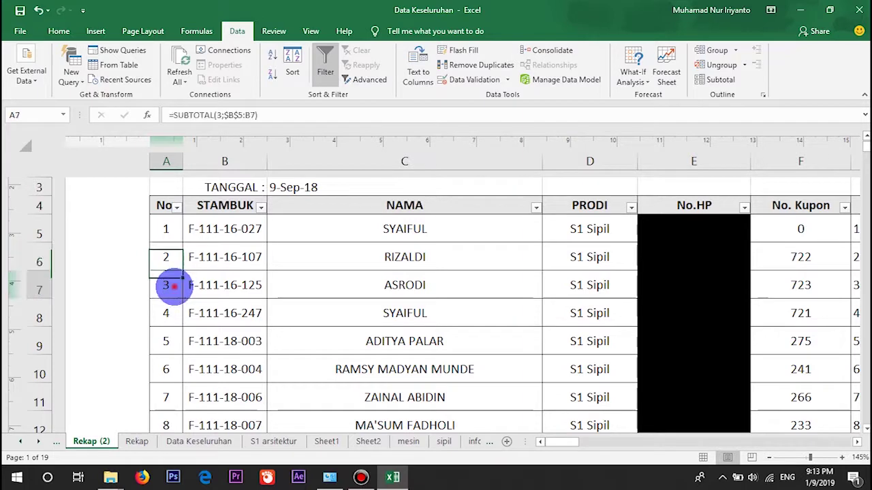
{"action": "left_click", "coordinate": [165, 310]}
{"action": "left_click", "coordinate": [160, 278]}
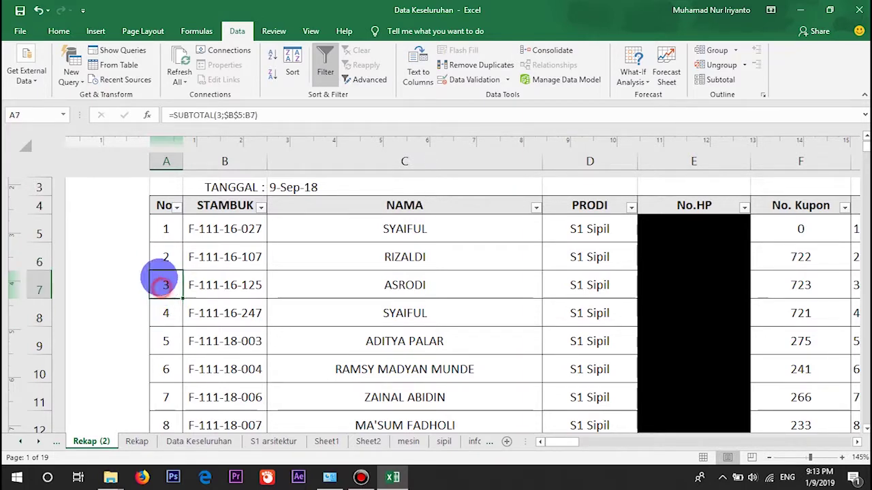
{"action": "left_click", "coordinate": [158, 255]}
{"action": "left_click", "coordinate": [167, 224]}
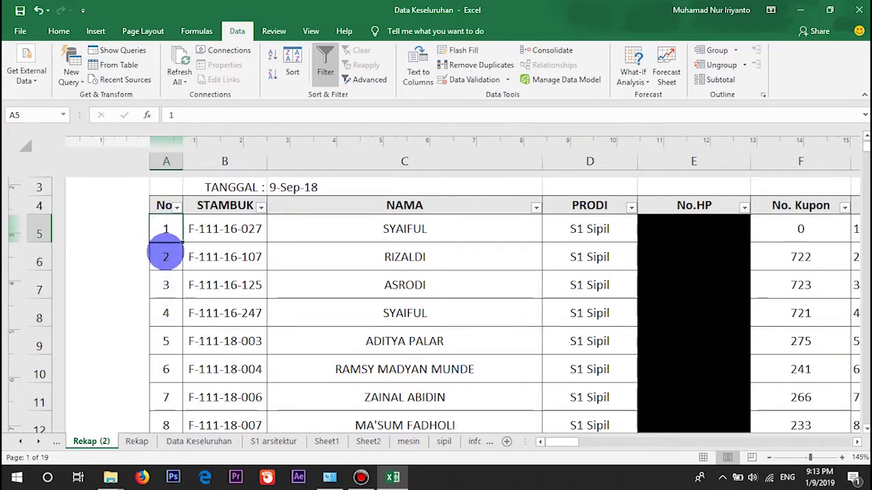
{"action": "left_click_drag", "start_coordinate": [165, 231], "coordinate": [183, 361]}
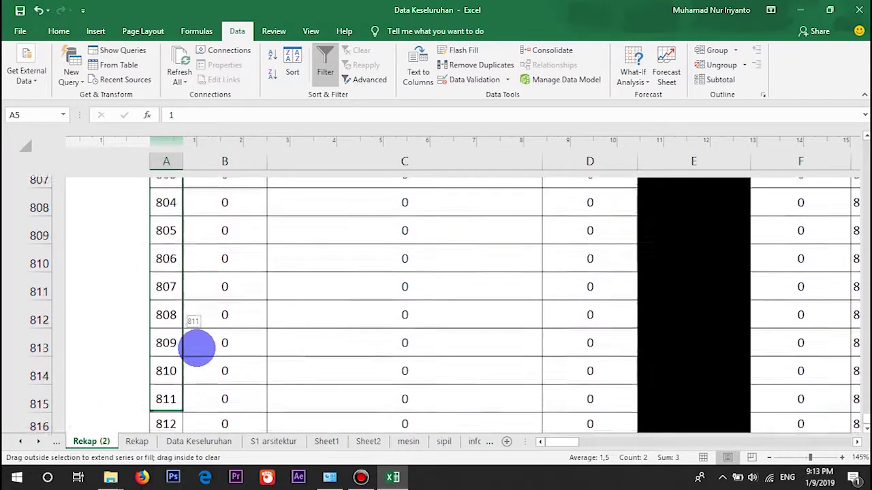
{"action": "left_click_drag", "start_coordinate": [183, 389], "coordinate": [183, 416]}
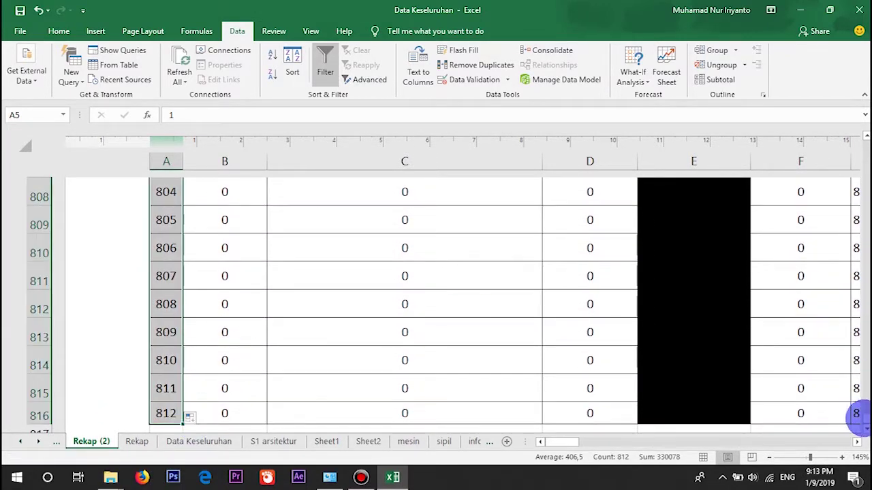
Return to cell A3 at the top and untick all values in the PRODI filter
{"action": "left_click_drag", "start_coordinate": [863, 419], "coordinate": [849, 109]}
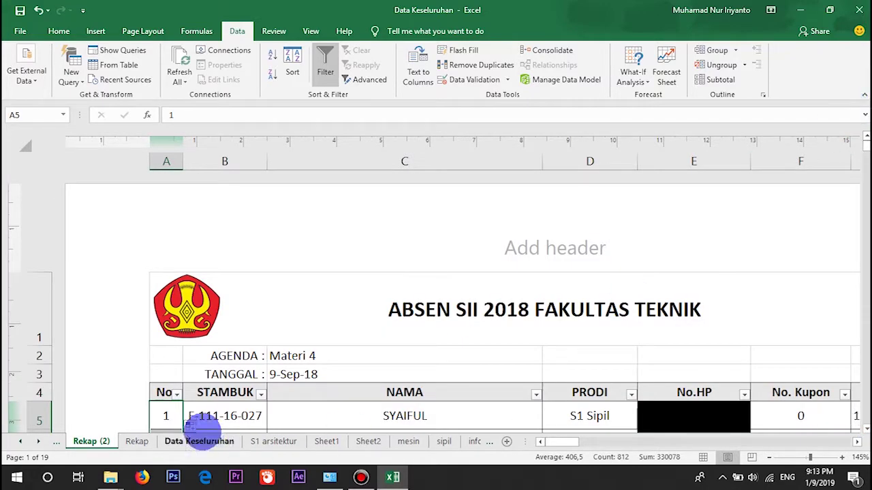
{"action": "scroll", "coordinate": [204, 387], "scroll_direction": "down", "scroll_amount": 2}
{"action": "scroll", "coordinate": [204, 387], "scroll_direction": "up", "scroll_amount": 1}
{"action": "scroll", "coordinate": [198, 331], "scroll_direction": "up", "scroll_amount": 2}
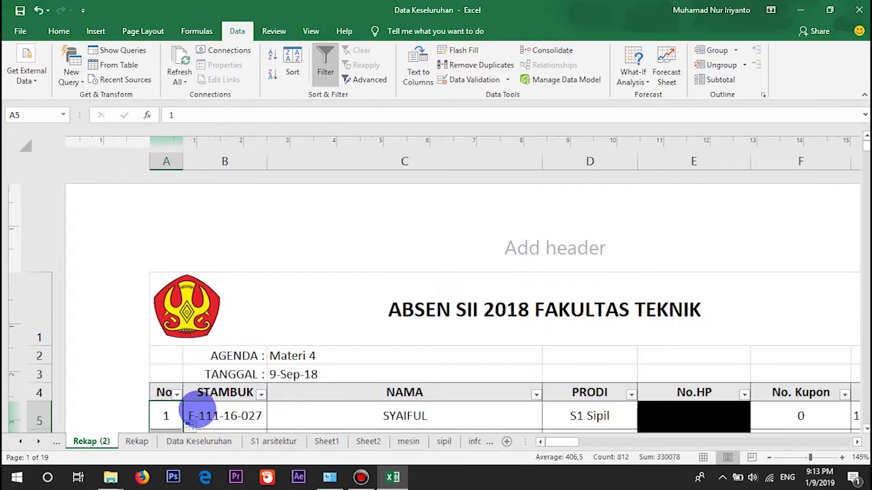
{"action": "scroll", "coordinate": [198, 415], "scroll_direction": "down", "scroll_amount": 3}
{"action": "key", "text": "Down"}
{"action": "key", "text": "Down"}
{"action": "key", "text": "Down"}
{"action": "key", "text": "Down"}
{"action": "key", "text": "Down"}
{"action": "key", "text": "Down"}
{"action": "key", "text": "Down"}
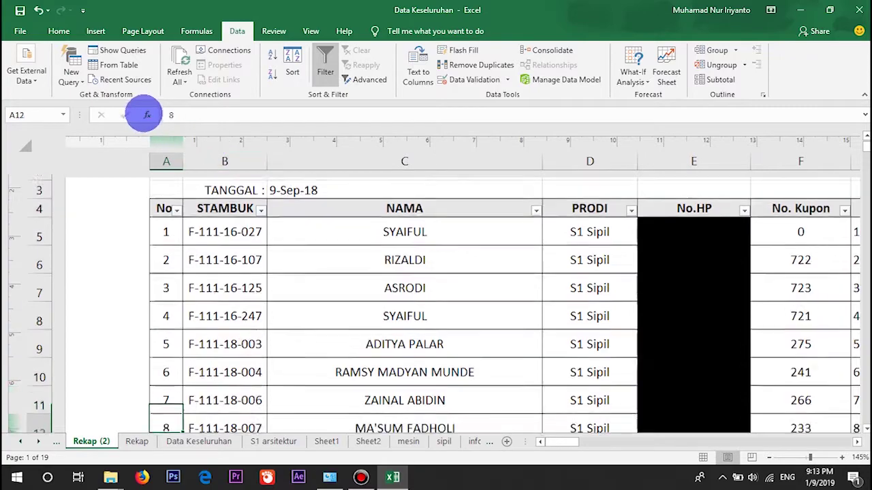
{"action": "scroll", "coordinate": [370, 209], "scroll_direction": "down", "scroll_amount": 1}
{"action": "key", "text": "ctrl+Up"}
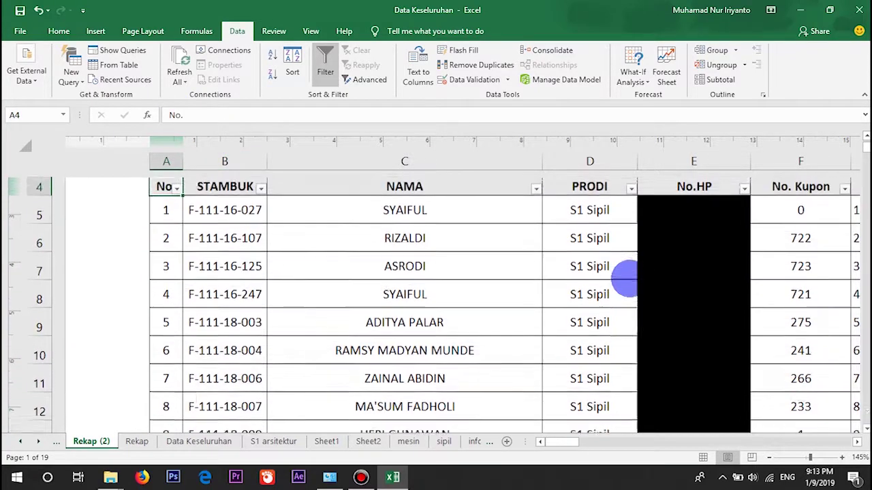
{"action": "key", "text": "Up"}
{"action": "scroll", "coordinate": [620, 285], "scroll_direction": "down", "scroll_amount": 2, "text": "ctrl"}
{"action": "scroll", "coordinate": [618, 279], "scroll_direction": "down", "scroll_amount": 1, "text": "ctrl"}
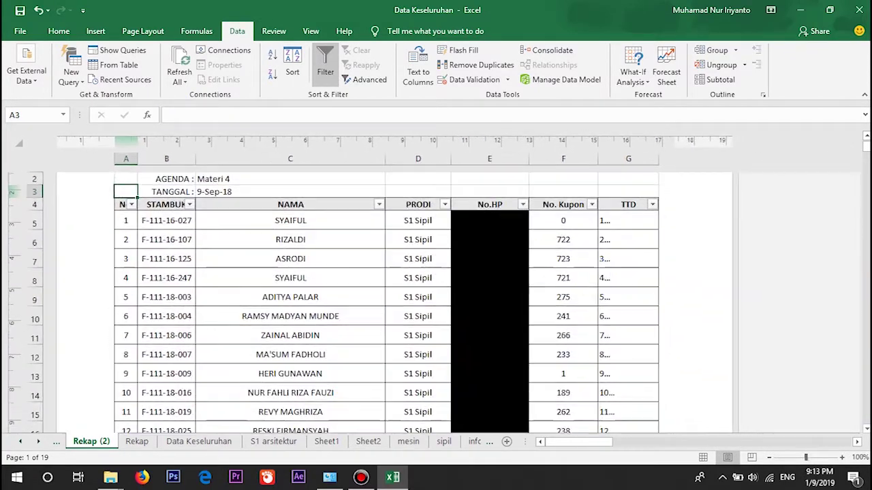
{"action": "left_click", "coordinate": [444, 205]}
{"action": "left_click", "coordinate": [306, 317]}
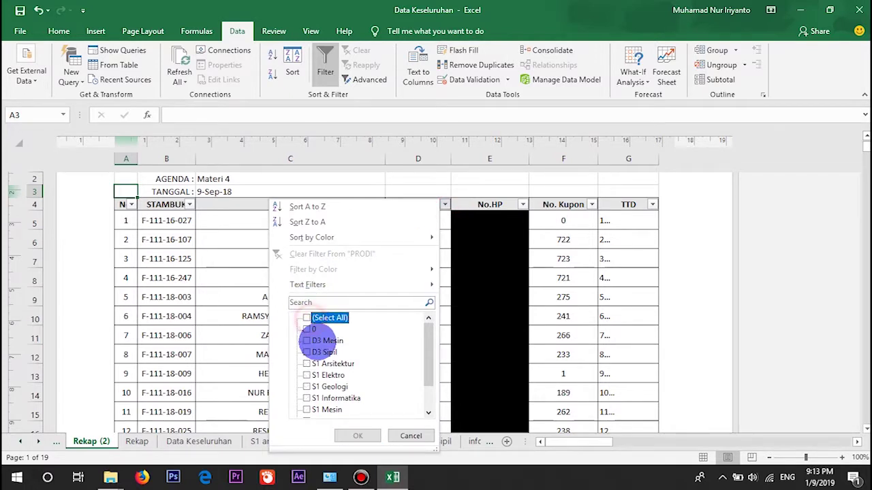
Briefly filter PRODI to D3 Mesin (rows 599–602), then clear the filter to show all rows
{"action": "left_click", "coordinate": [306, 341]}
{"action": "left_click", "coordinate": [358, 436]}
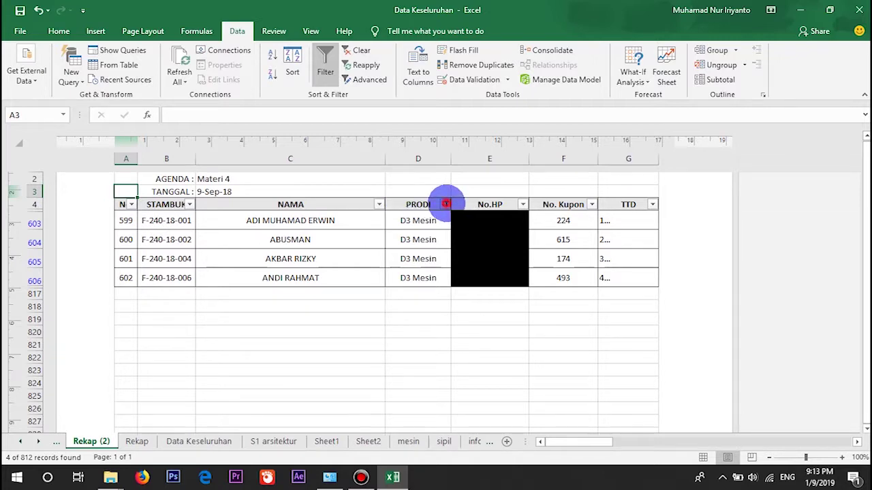
{"action": "left_click", "coordinate": [445, 204]}
{"action": "left_click", "coordinate": [358, 436]}
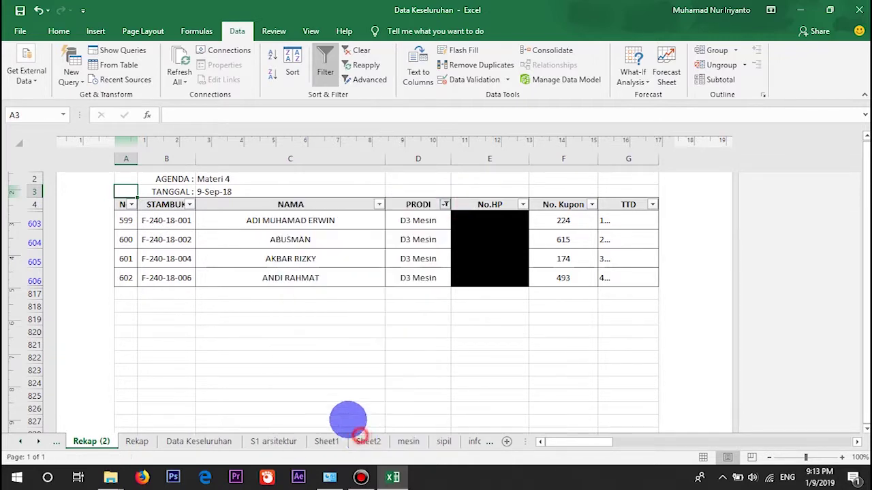
{"action": "left_click", "coordinate": [126, 220]}
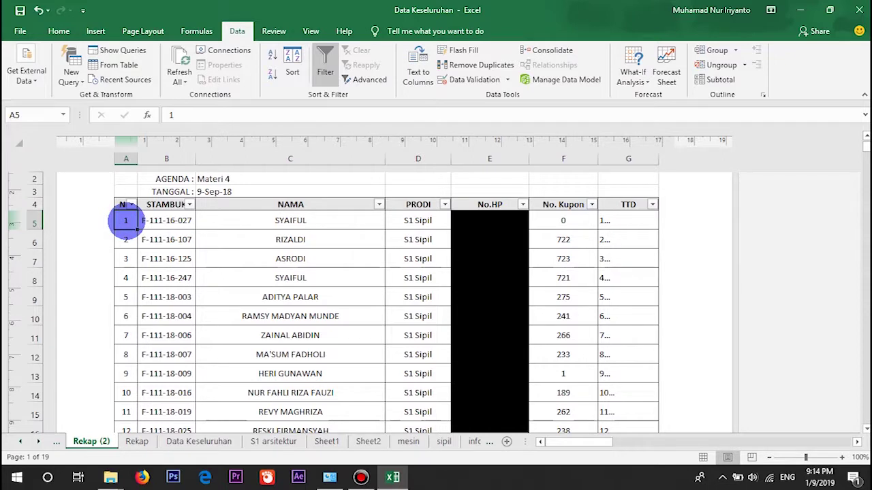
Enter =subtotal(3;$B$5:B5) in cell A5 so it counts visible rows, returning 1
{"action": "type", "text": "=su"}
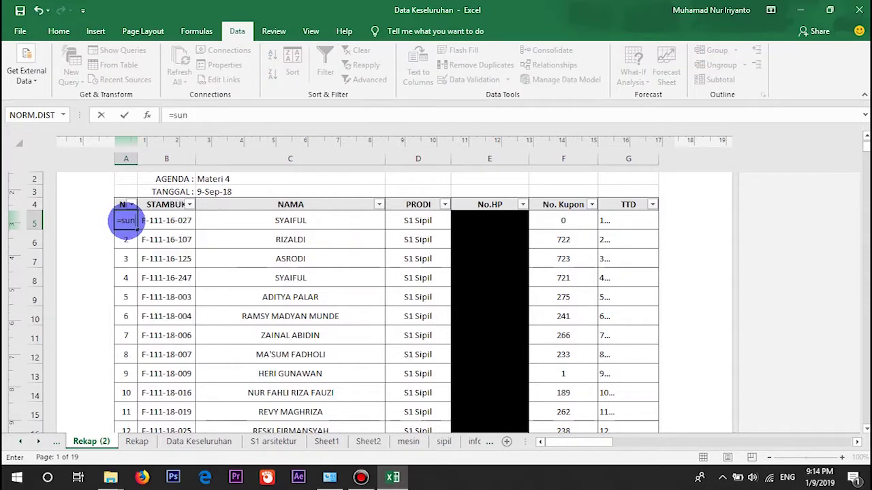
{"action": "type", "text": "btota"}
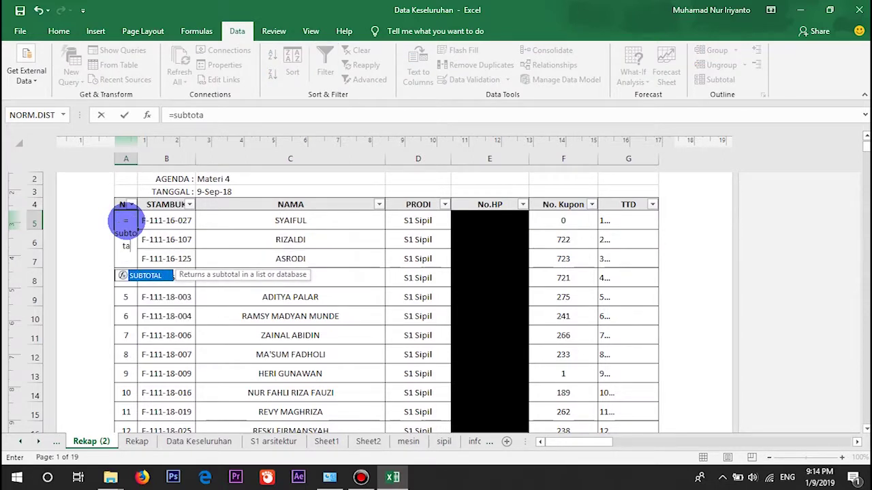
{"action": "type", "text": "l(3;"}
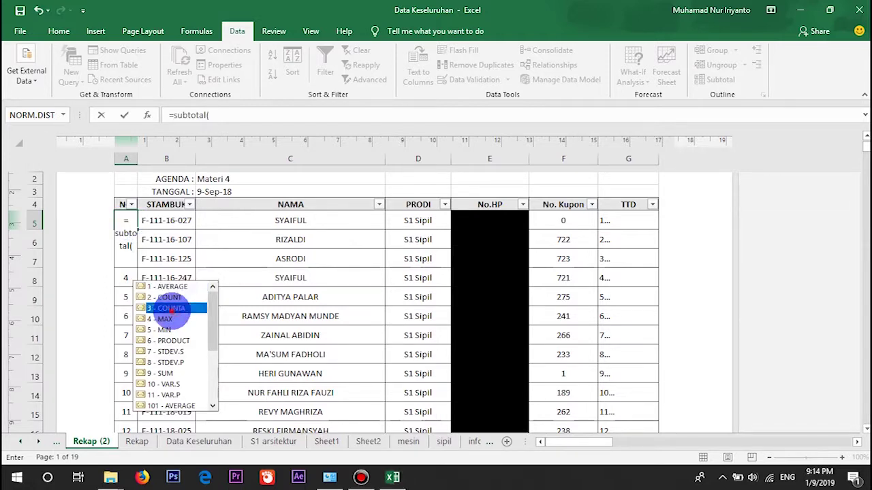
{"action": "double_click", "coordinate": [170, 308]}
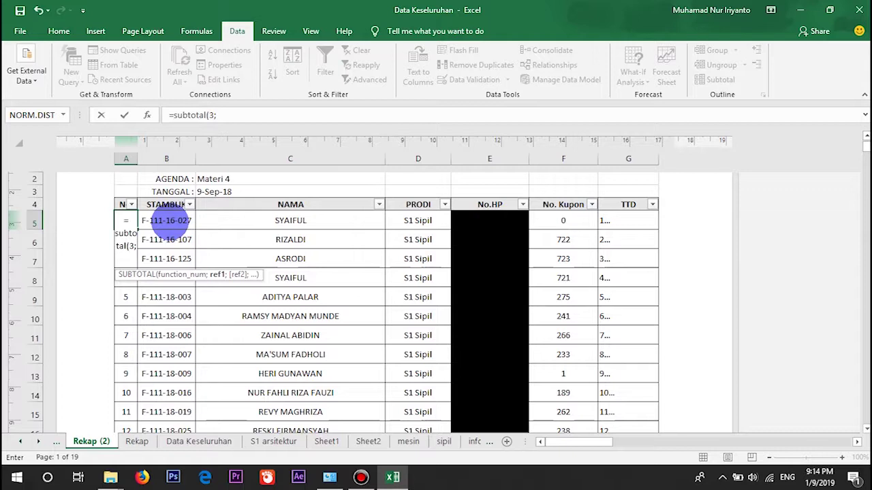
{"action": "left_click", "coordinate": [166, 220]}
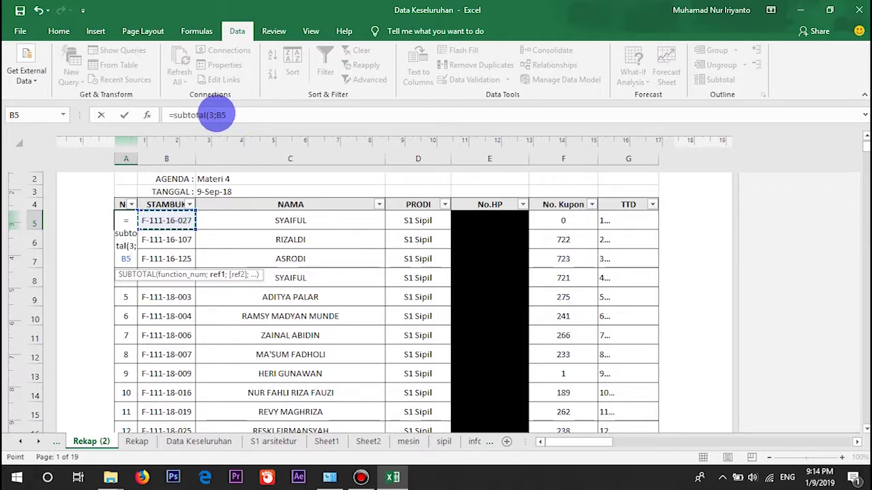
{"action": "left_click", "coordinate": [215, 115]}
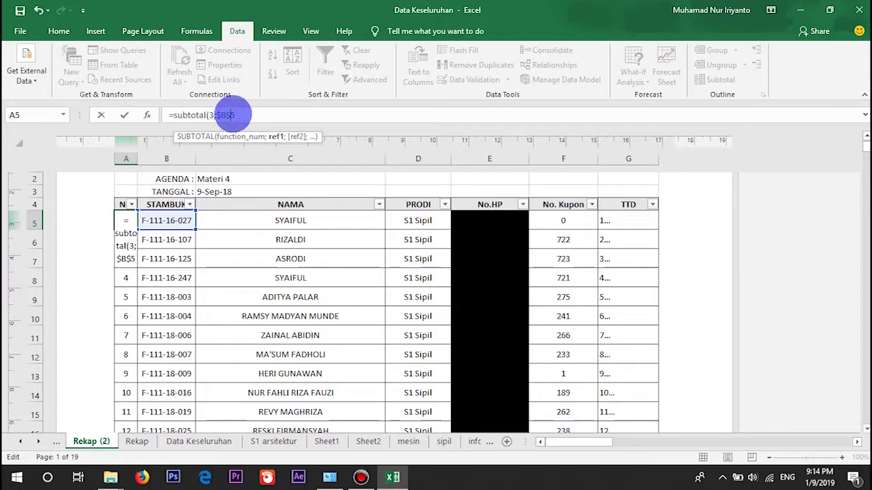
{"action": "left_click", "coordinate": [236, 115]}
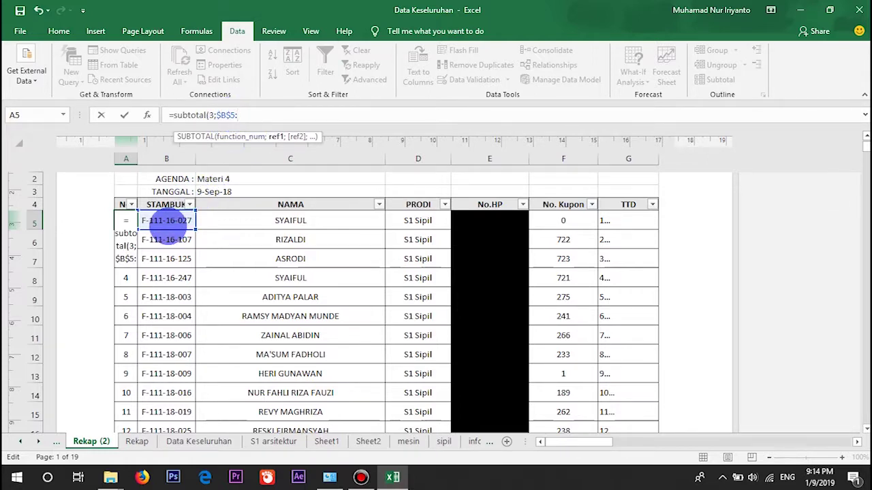
{"action": "left_click", "coordinate": [168, 223]}
{"action": "type", "text": ")"}
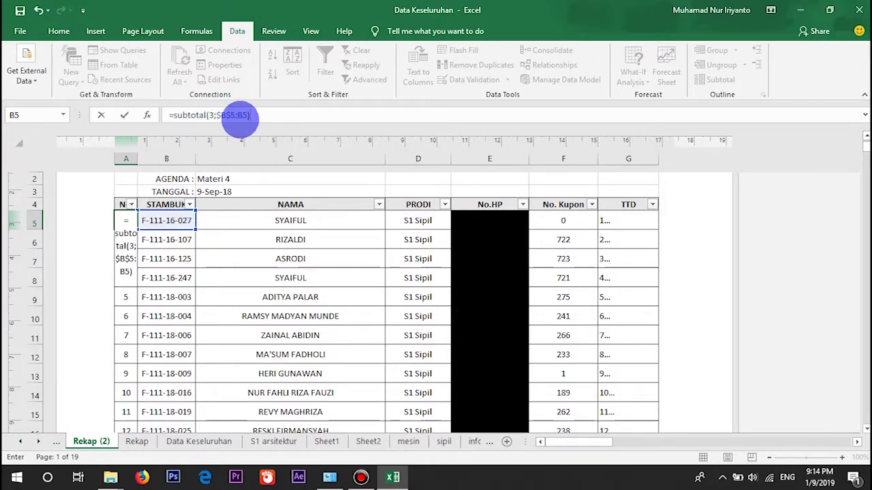
{"action": "key", "text": "Return"}
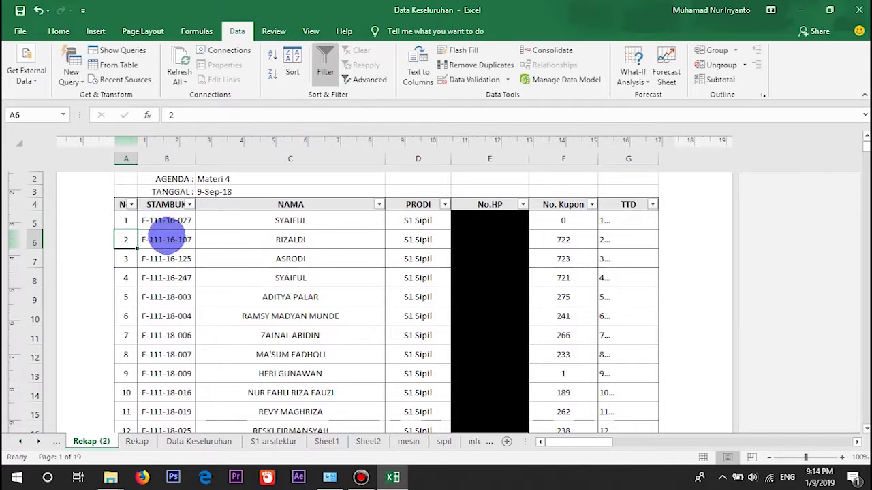
Copy the A5 SUBTOTAL formula down column A to row 816, numbering records 1 to 812
{"action": "left_click", "coordinate": [126, 222]}
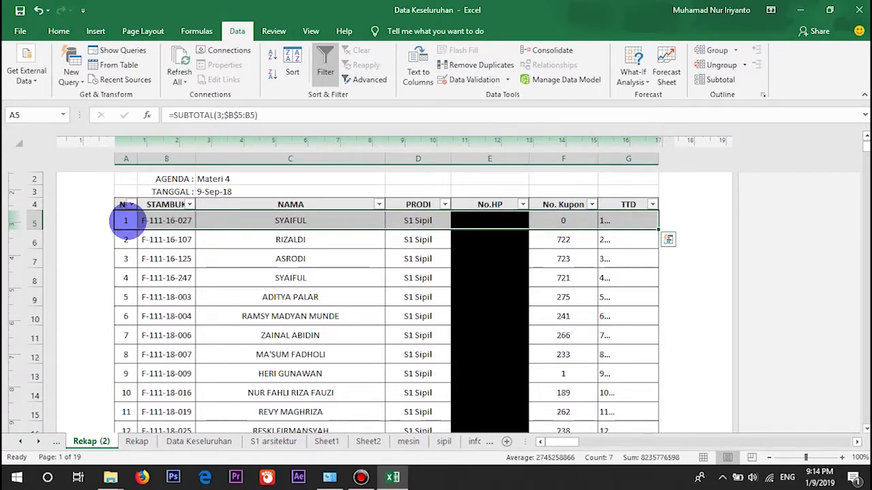
{"action": "key", "text": "shift+Left"}
{"action": "key", "text": "shift+Left"}
{"action": "key", "text": "shift+Left"}
{"action": "key", "text": "shift+Left"}
{"action": "key", "text": "shift+Left"}
{"action": "key", "text": "shift+Left"}
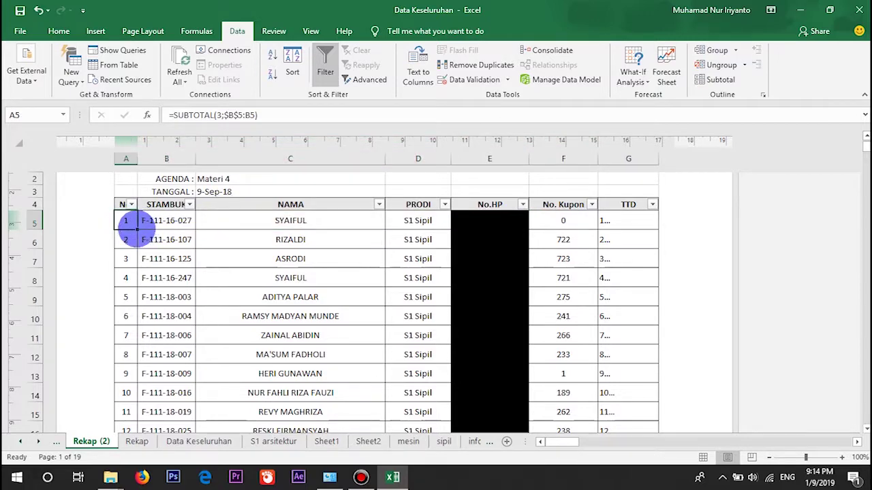
{"action": "left_click_drag", "start_coordinate": [128, 229], "coordinate": [142, 477]}
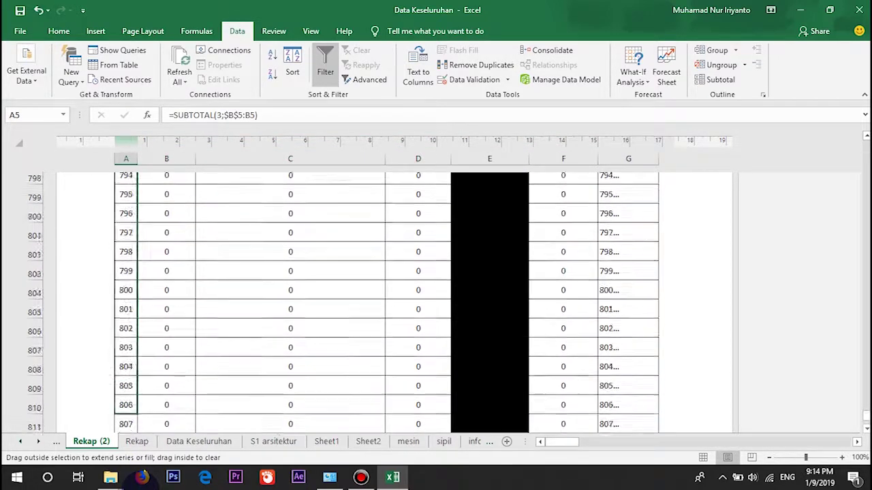
{"action": "left_click_drag", "start_coordinate": [128, 428], "coordinate": [127, 411]}
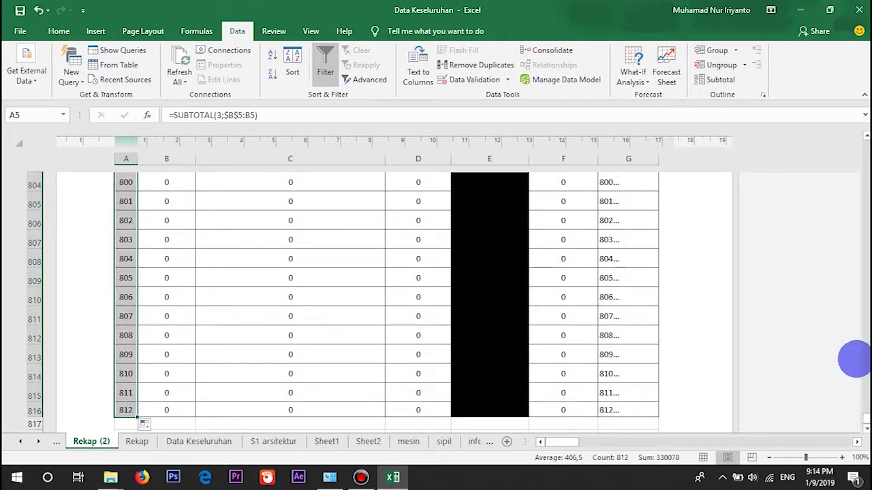
{"action": "left_click_drag", "start_coordinate": [861, 419], "coordinate": [860, 145]}
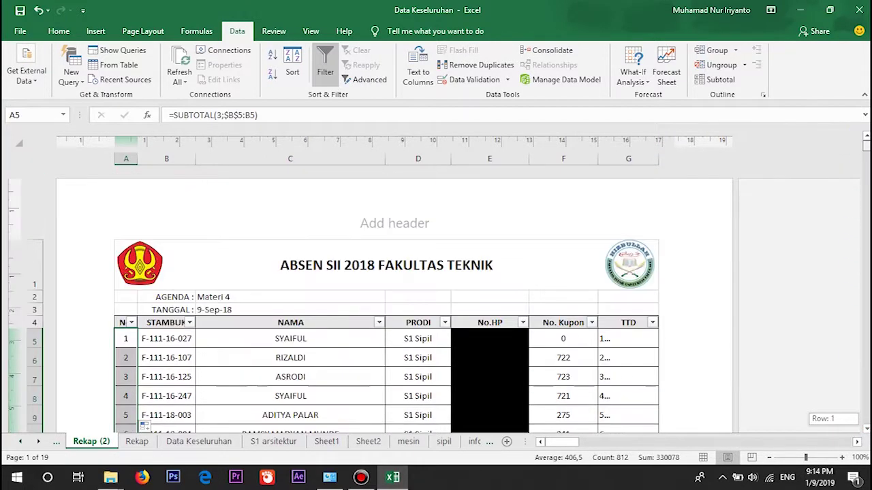
{"action": "left_click", "coordinate": [170, 351]}
{"action": "scroll", "coordinate": [125, 340], "scroll_direction": "down", "scroll_amount": 3}
{"action": "scroll", "coordinate": [126, 311], "scroll_direction": "up", "scroll_amount": 3}
{"action": "left_click", "coordinate": [444, 322]}
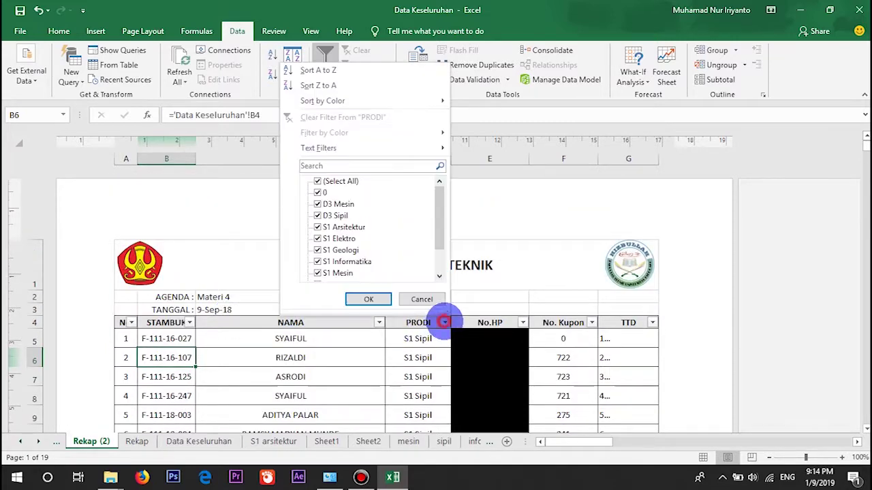
Filter PRODI to D3 Mesin, confirm its 4 rows are numbered 1 to 4, then minimize Excel
{"action": "left_click", "coordinate": [323, 203]}
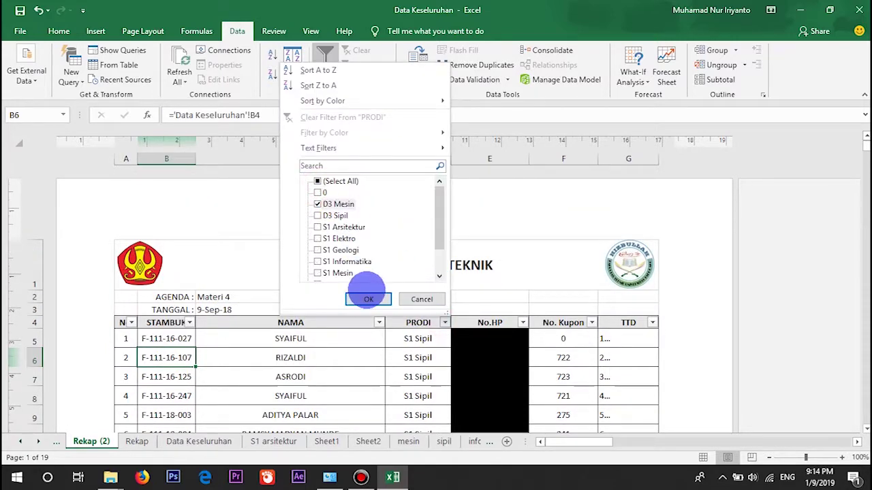
{"action": "left_click", "coordinate": [368, 299]}
{"action": "left_click", "coordinate": [125, 341]}
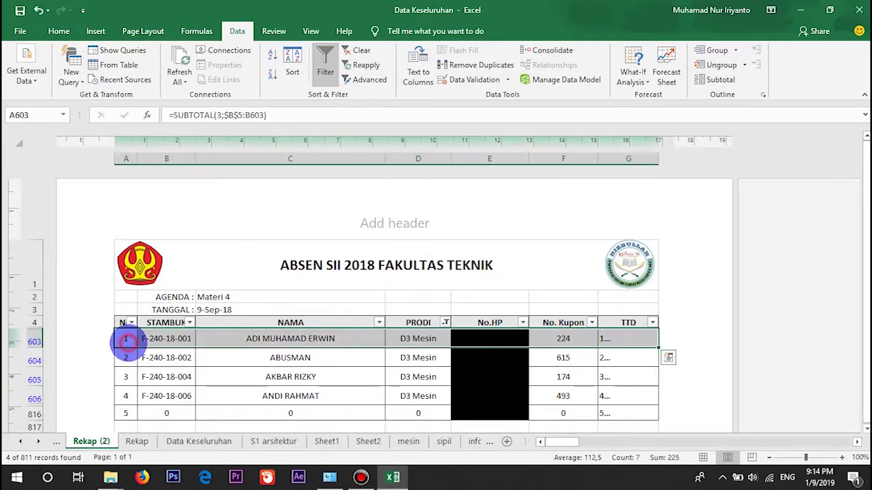
{"action": "left_click", "coordinate": [125, 376]}
{"action": "left_click_drag", "start_coordinate": [290, 413], "coordinate": [628, 413]}
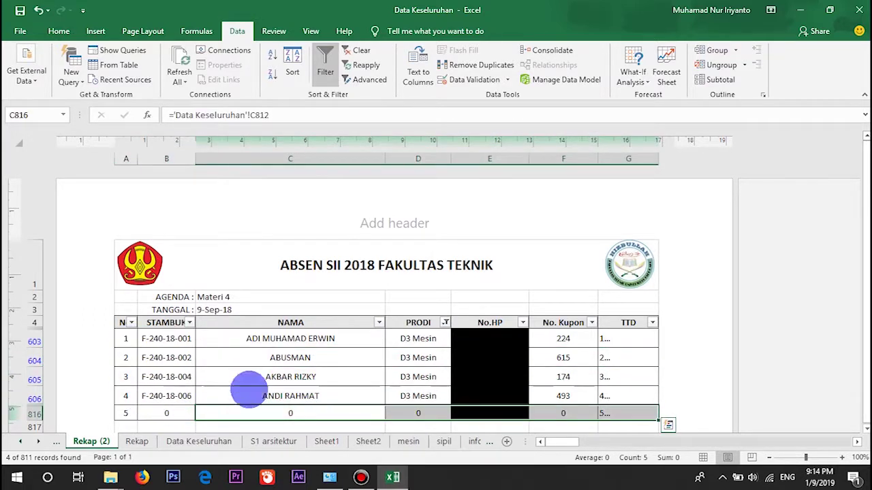
{"action": "left_click", "coordinate": [617, 340]}
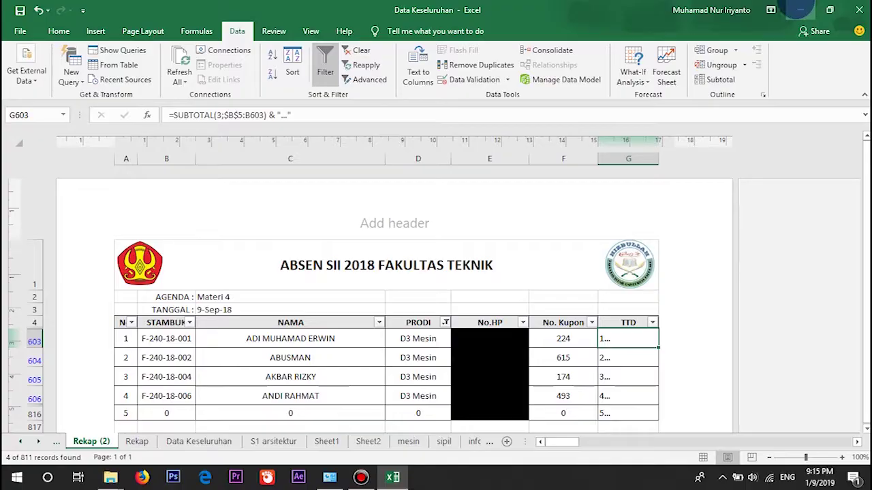
{"action": "left_click", "coordinate": [801, 9]}
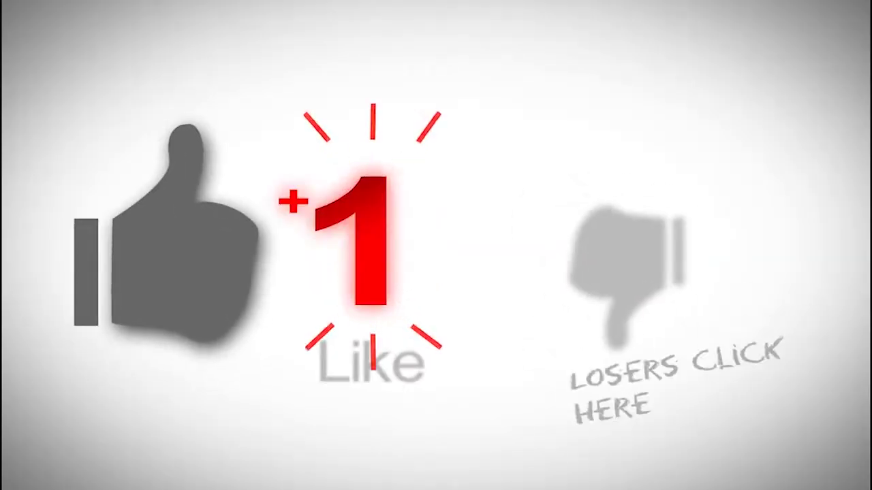